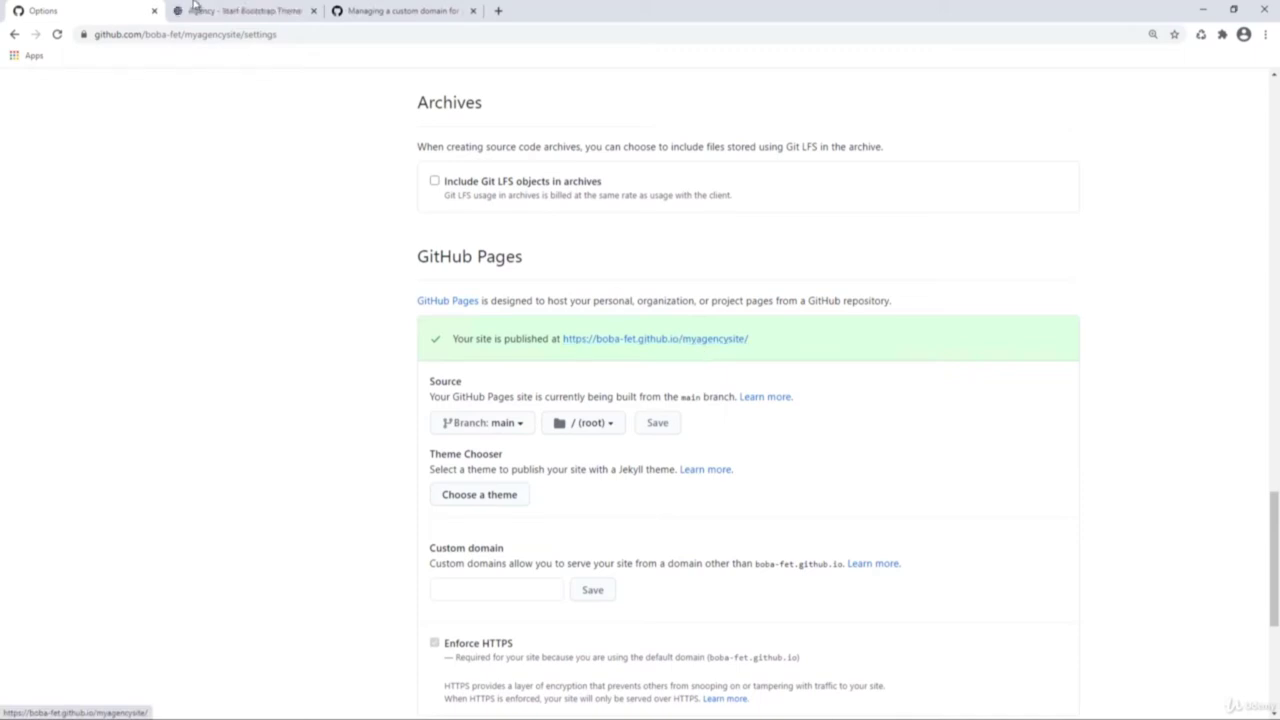
# Close the published site's tab and save githubpagesdemo.com as the GitHub Pages custom domain
pyautogui.click(208, 11)
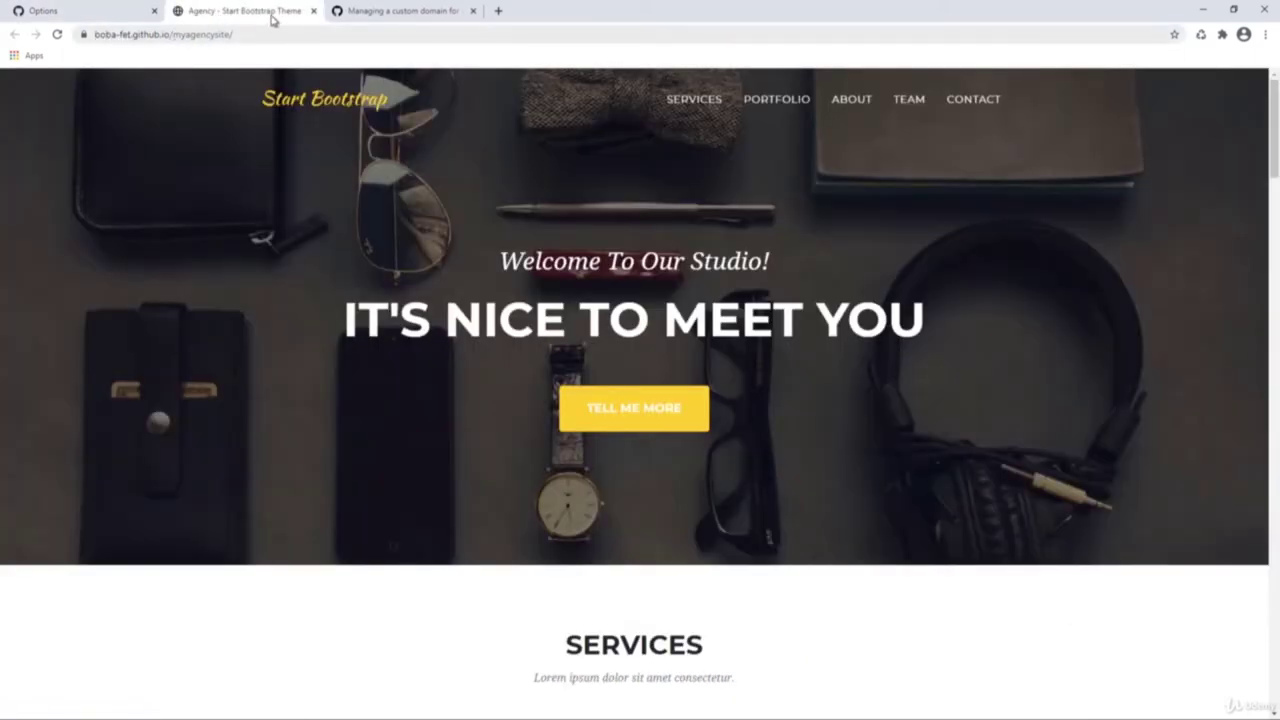
pyautogui.click(313, 11)
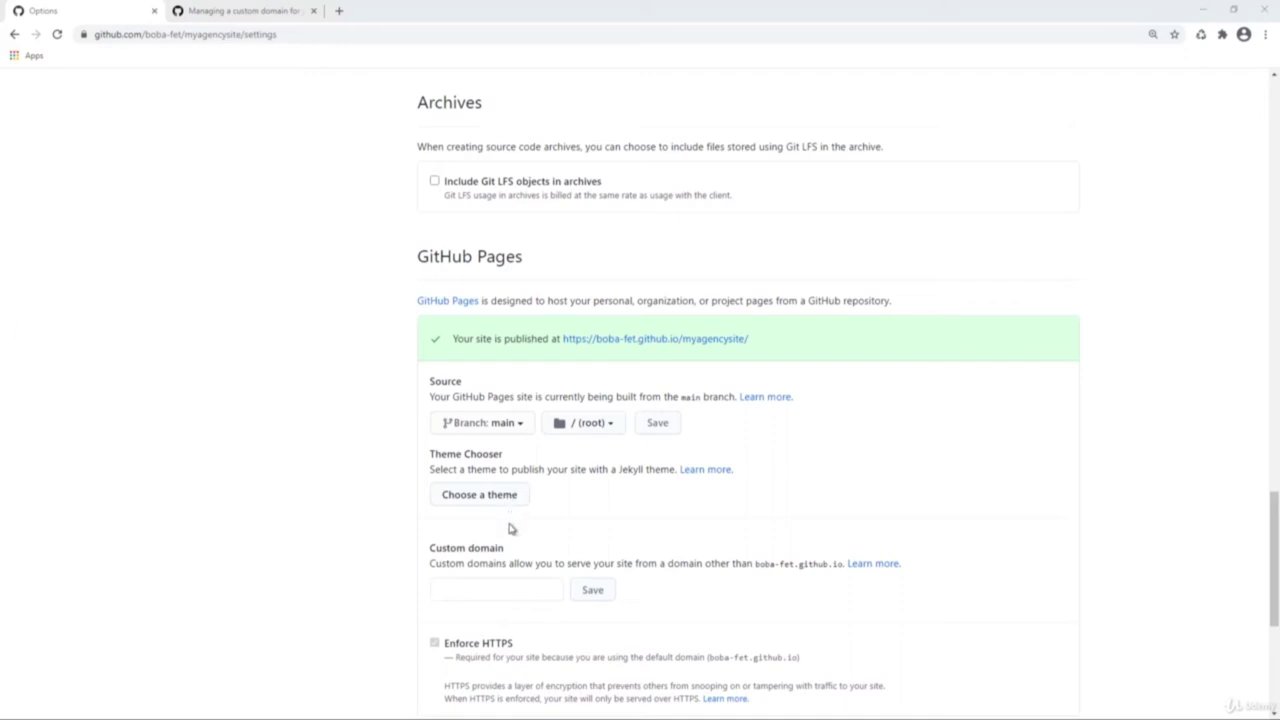
pyautogui.click(490, 595)
pyautogui.write('githubpagesdemo.com')
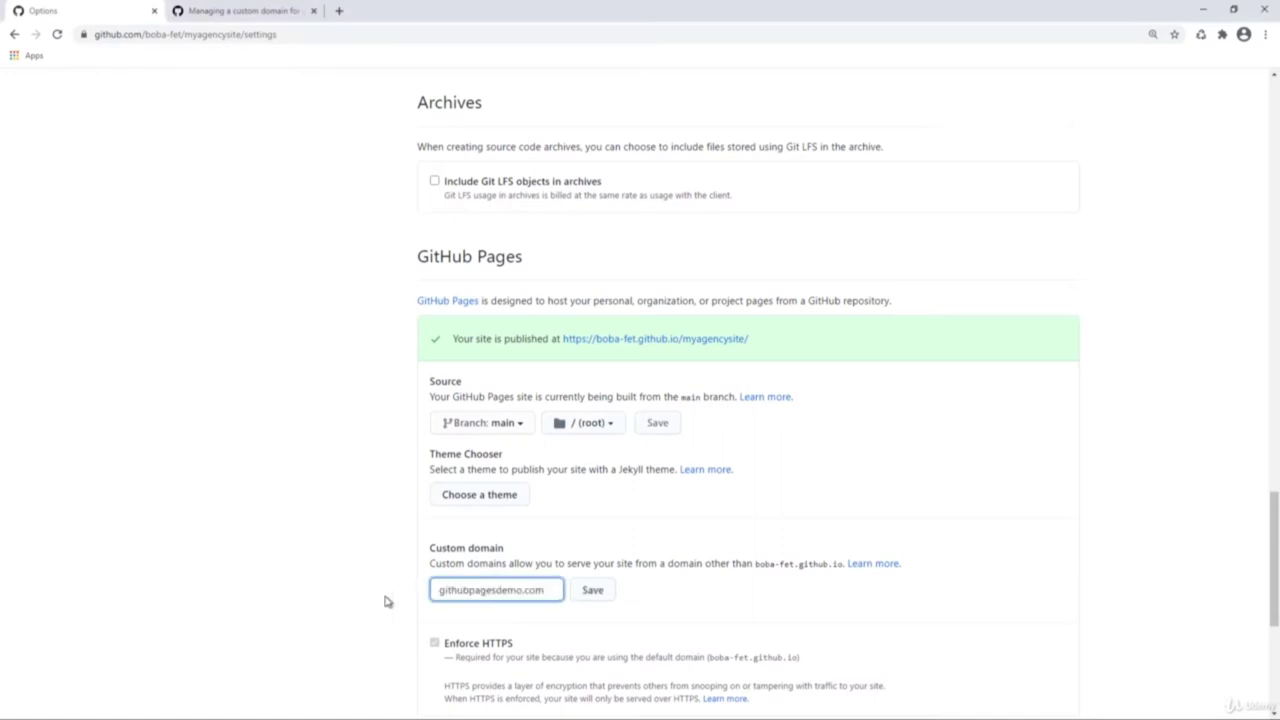
pyautogui.click(594, 592)
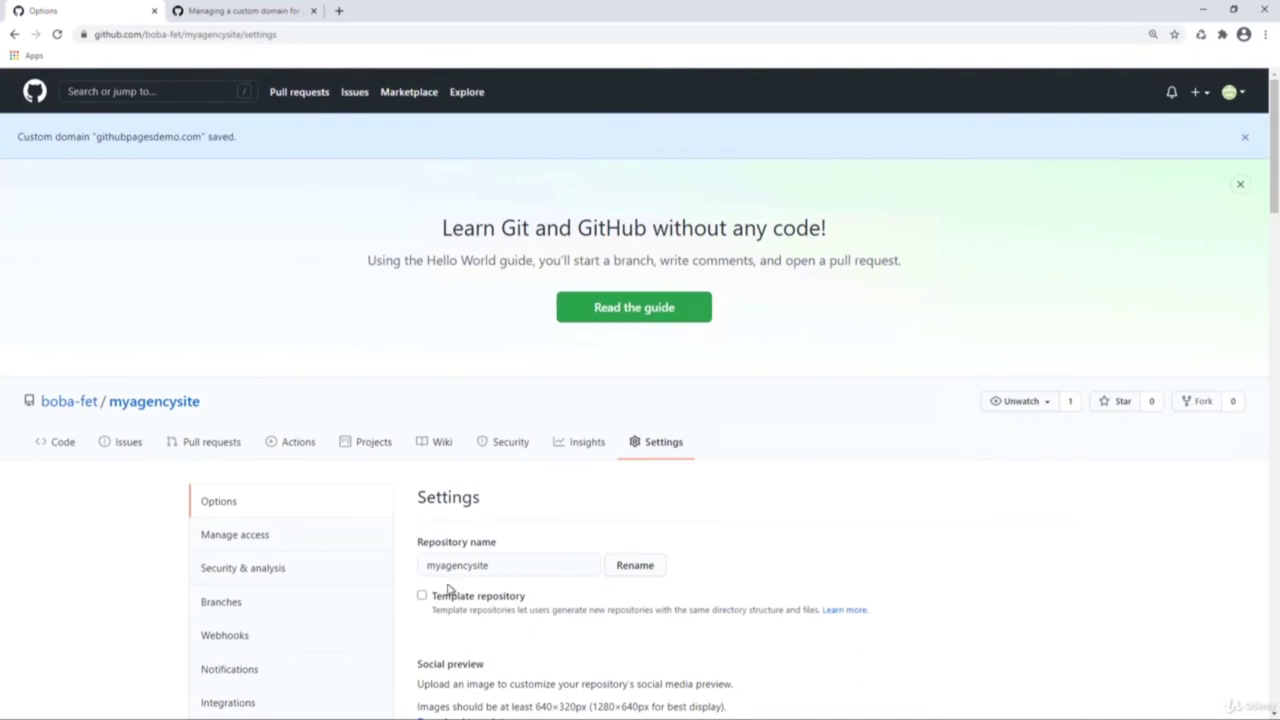
# Check the contents of the CNAME file in the myagencysite repository and return to the repository's file list
pyautogui.click(172, 405)
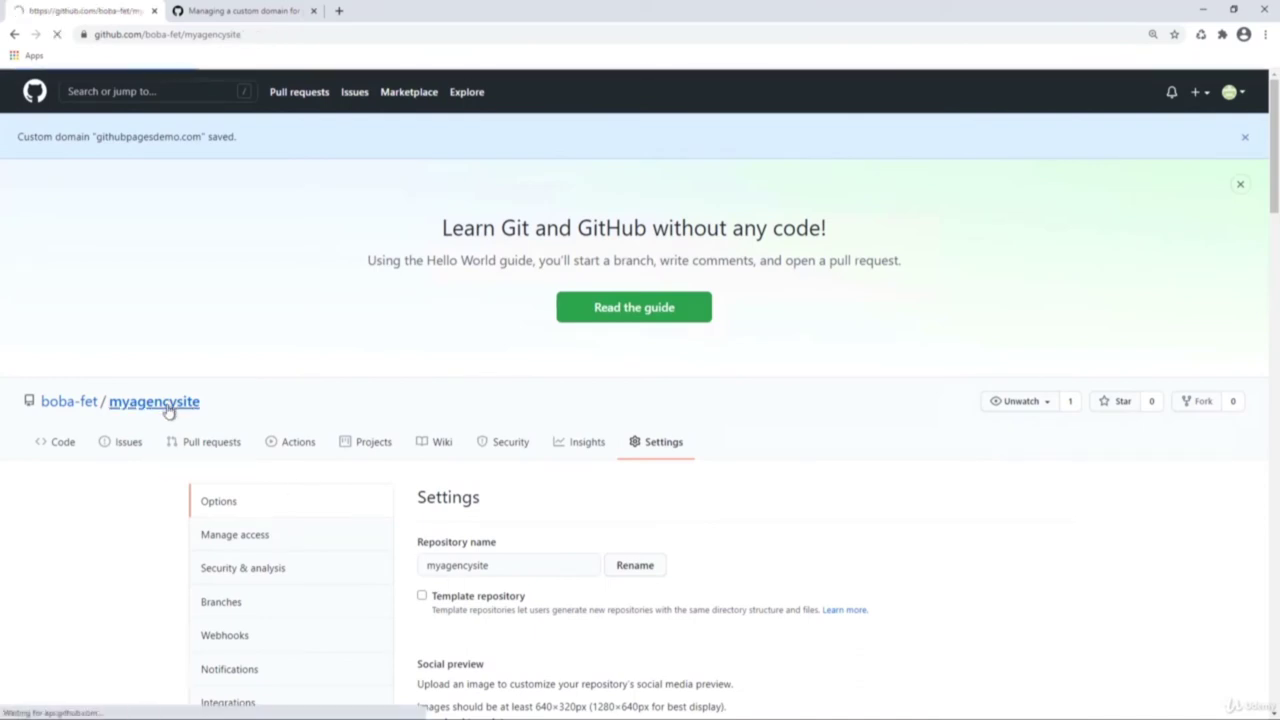
pyautogui.click(255, 645)
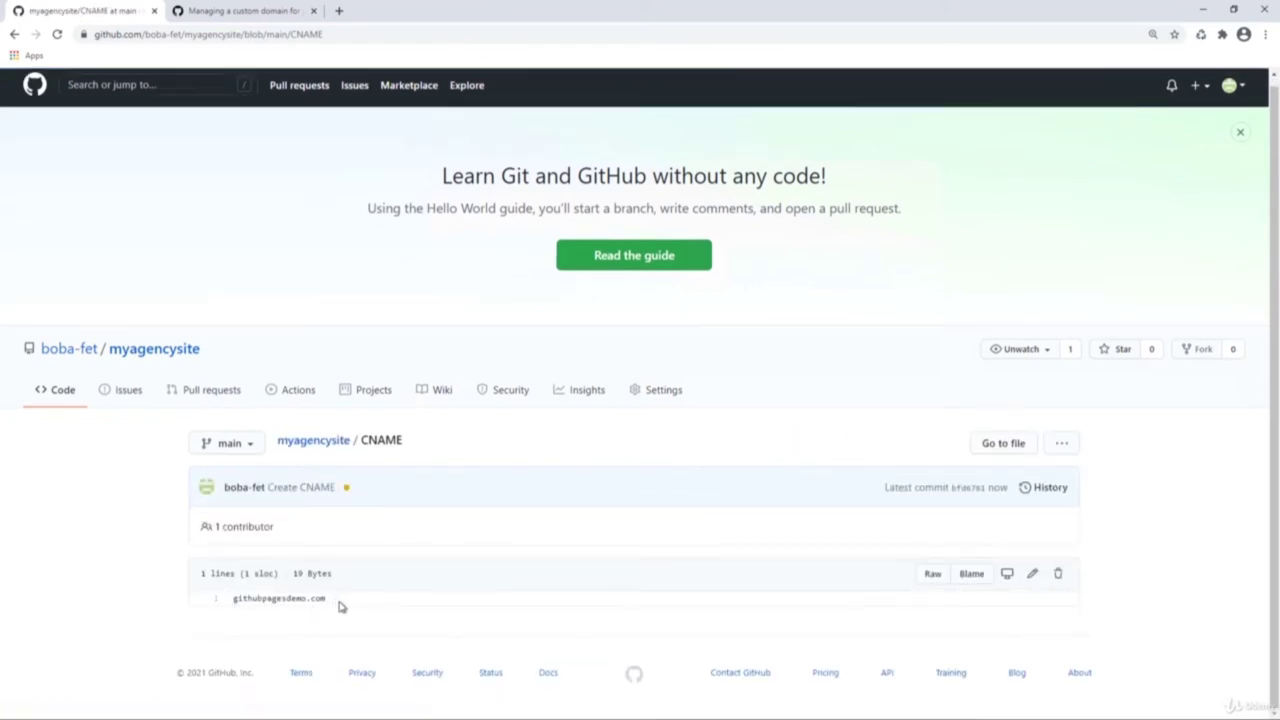
pyautogui.click(334, 446)
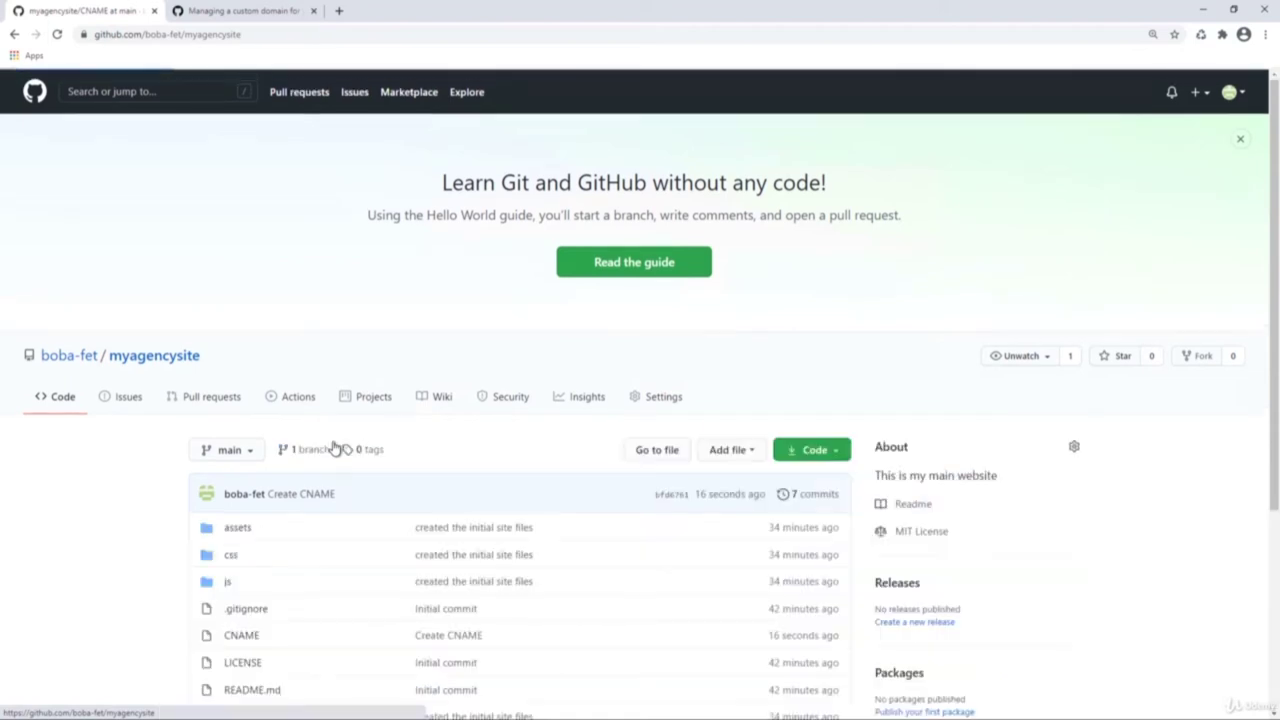
# Reopen the repository settings and review the GitHub Pages section's custom domain status
pyautogui.click(668, 398)
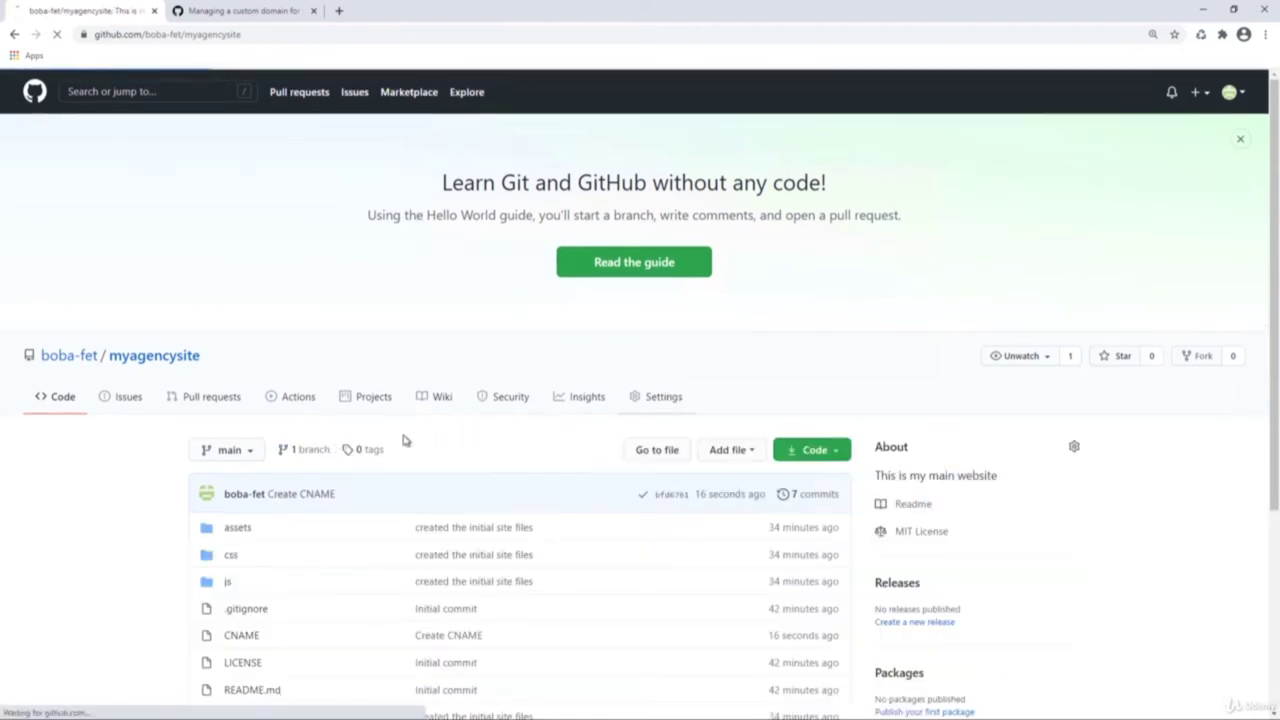
pyautogui.scroll(-3, 352, 437)
pyautogui.scroll(-15, 517, 474)
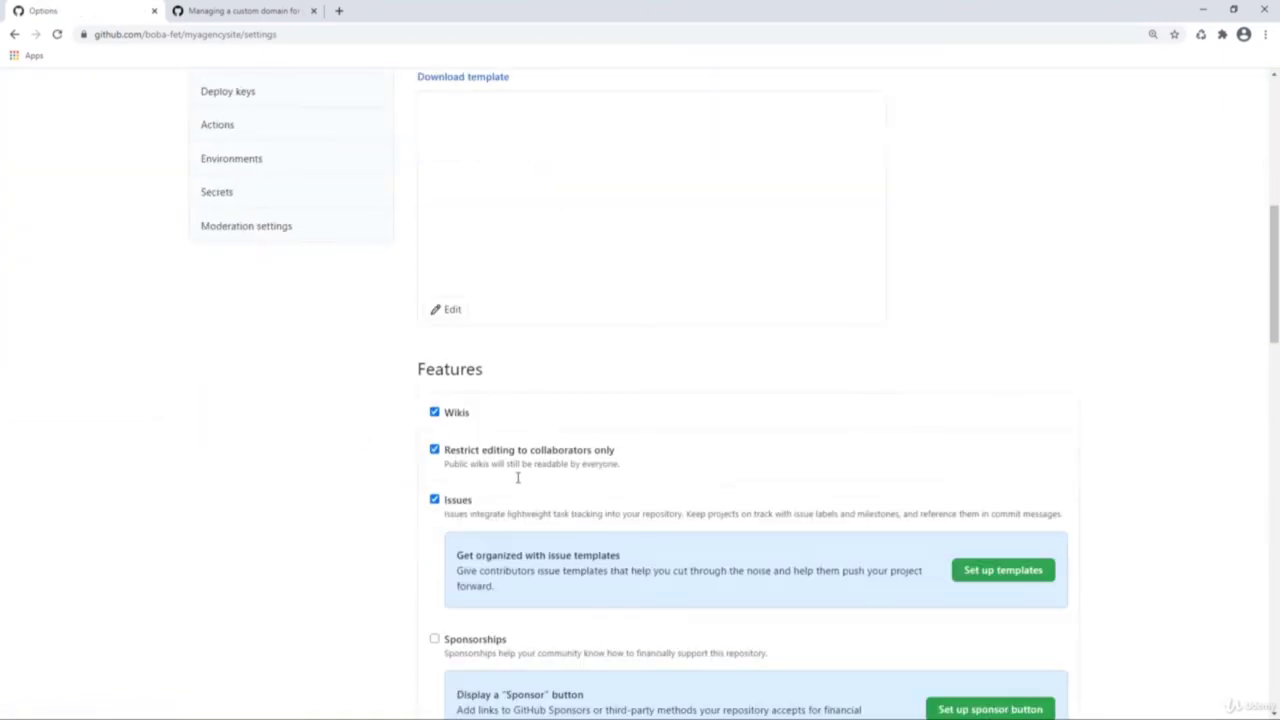
pyautogui.scroll(-4, 517, 482)
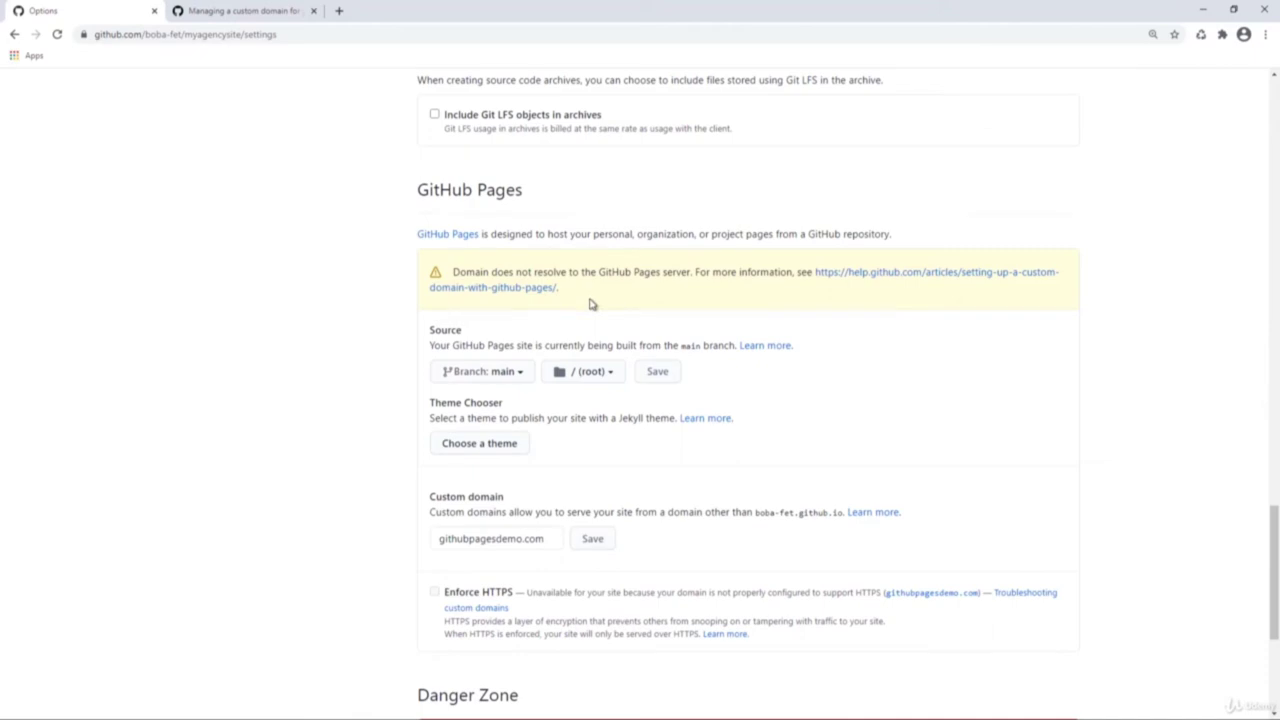
# Open the custom domain help link from the warning in a new tab and go to its article on managing a custom domain
pyautogui.rightClick(928, 276)
pyautogui.click(951, 281)
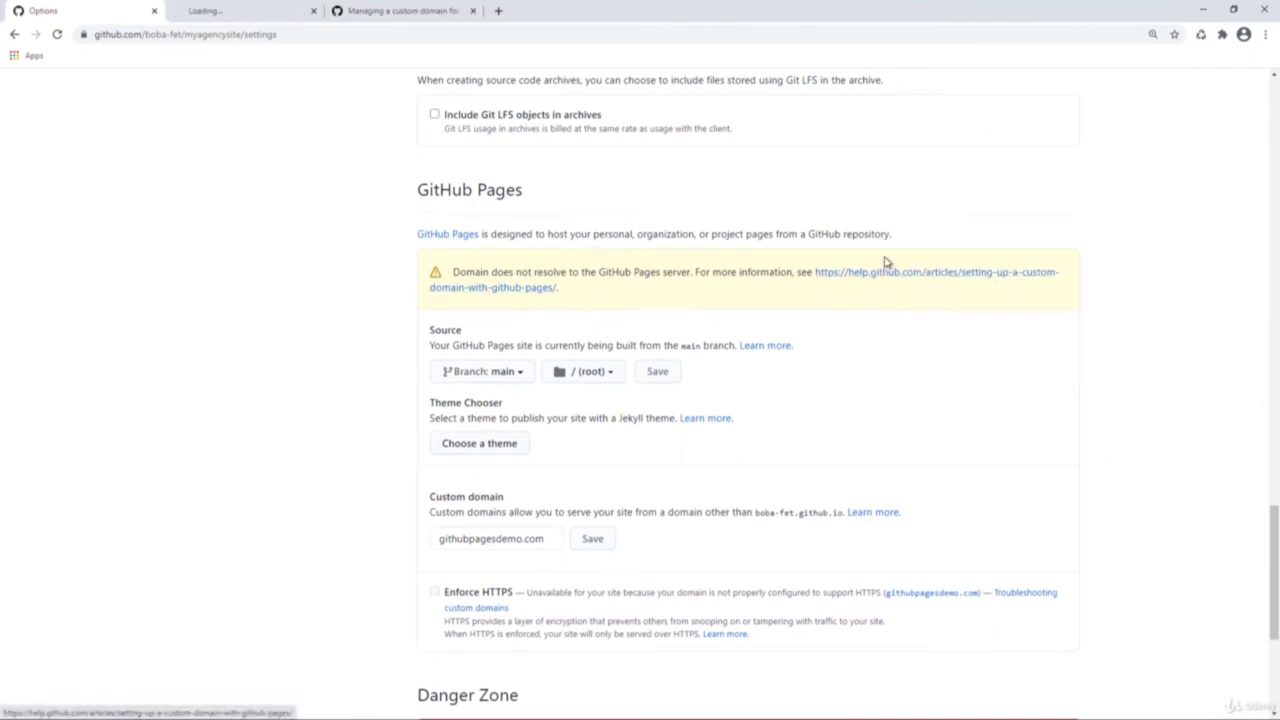
pyautogui.click(277, 14)
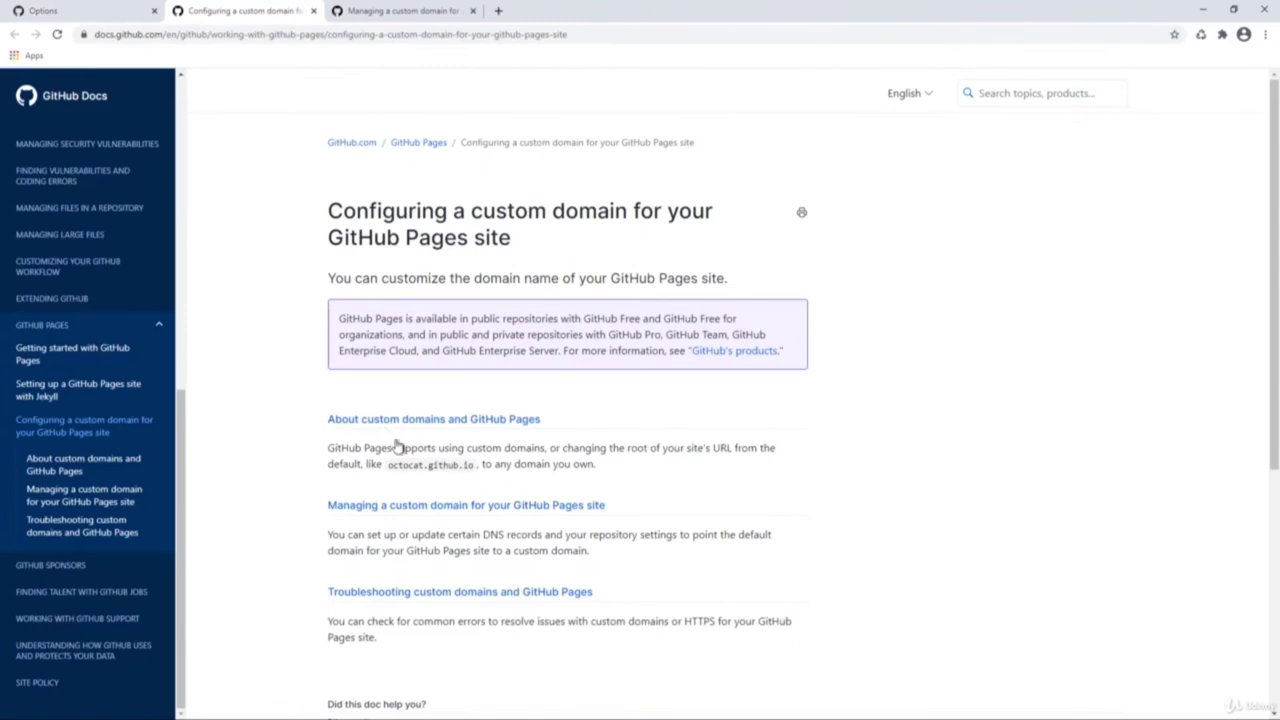
pyautogui.click(435, 507)
# Read the subdomain configuration steps in the article, highlighting the DNS provider instruction about creating a CNAME record
pyautogui.scroll(-6, 380, 410)
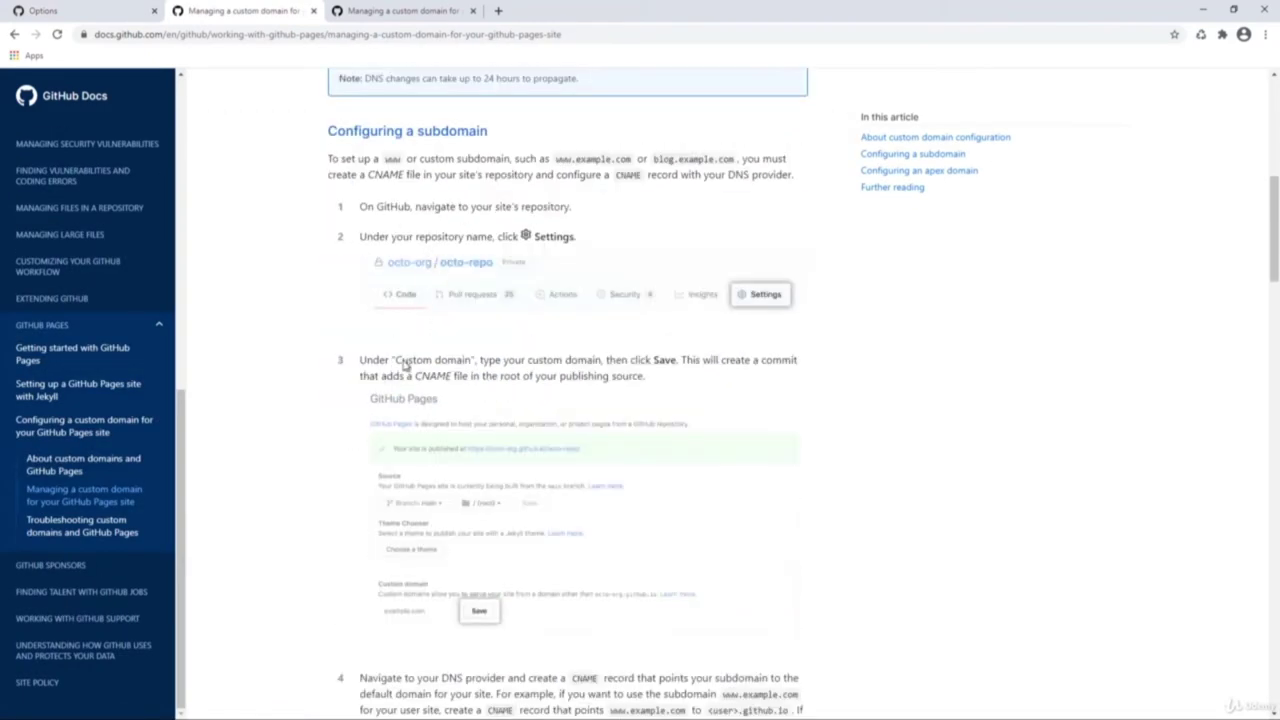
pyautogui.scroll(-1, 404, 366)
pyautogui.scroll(-3, 403, 366)
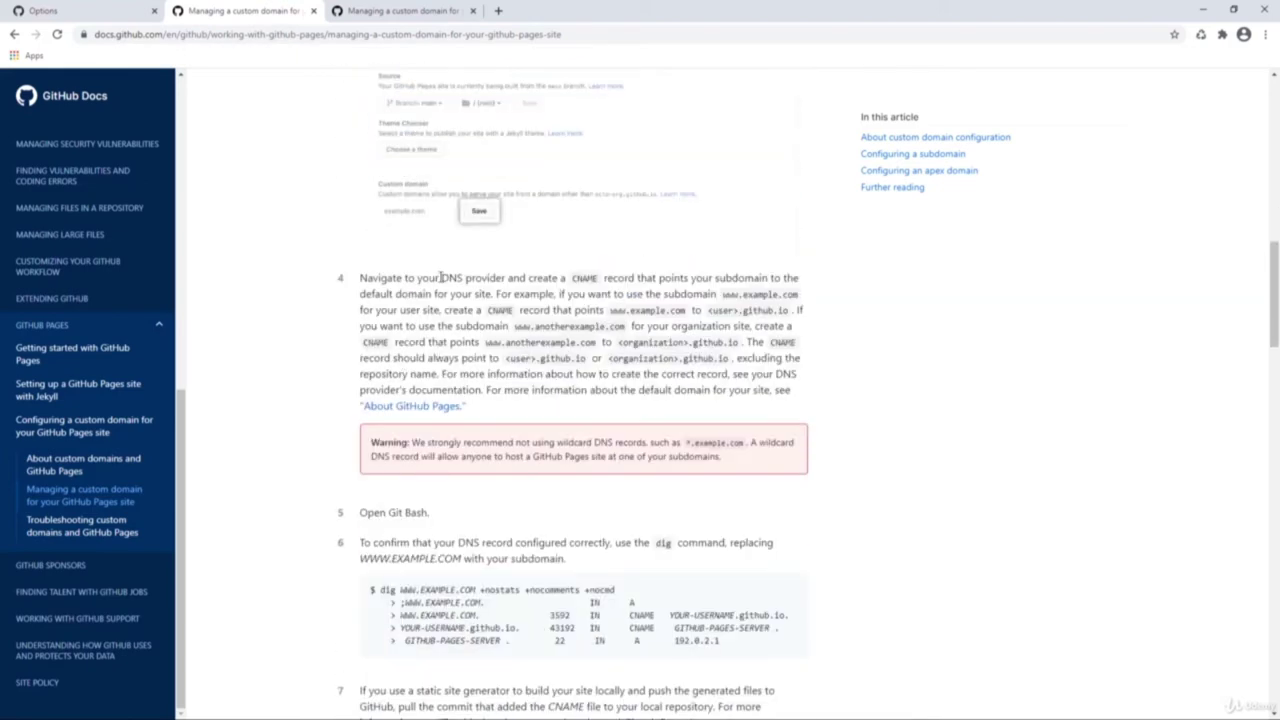
pyautogui.moveTo(440, 277); pyautogui.dragTo(506, 278)
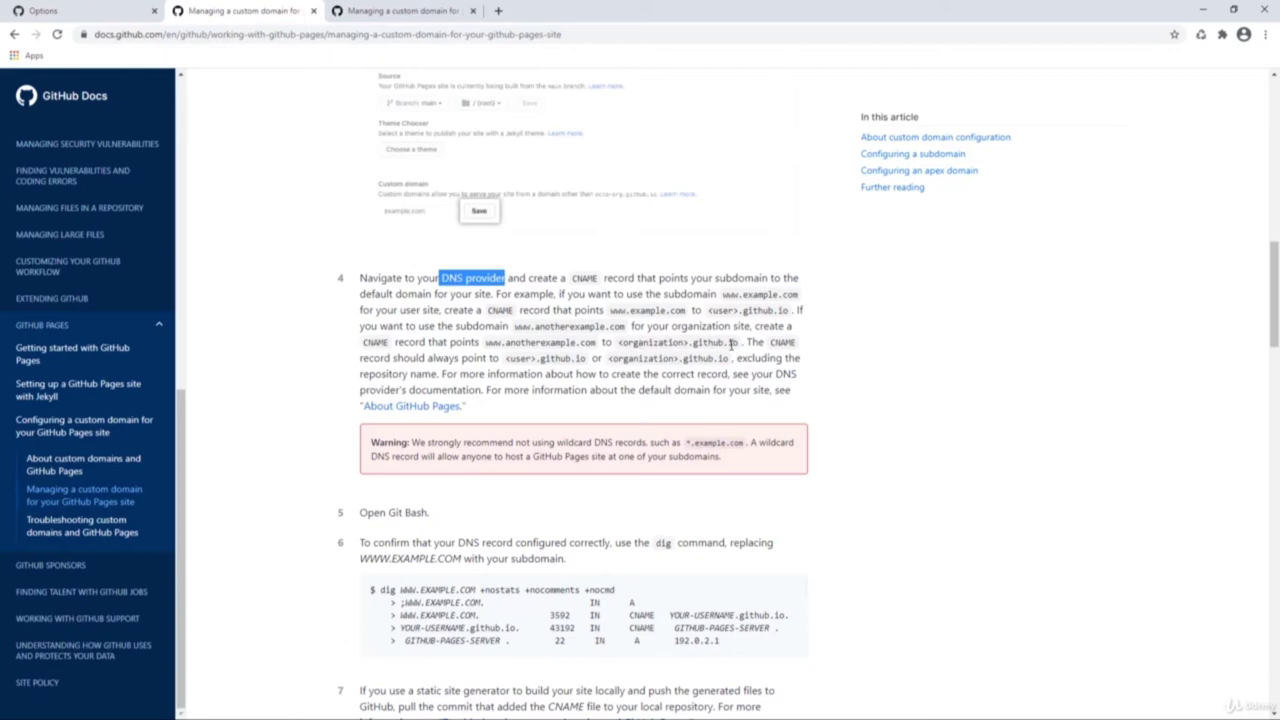
pyautogui.scroll(-1, 441, 492)
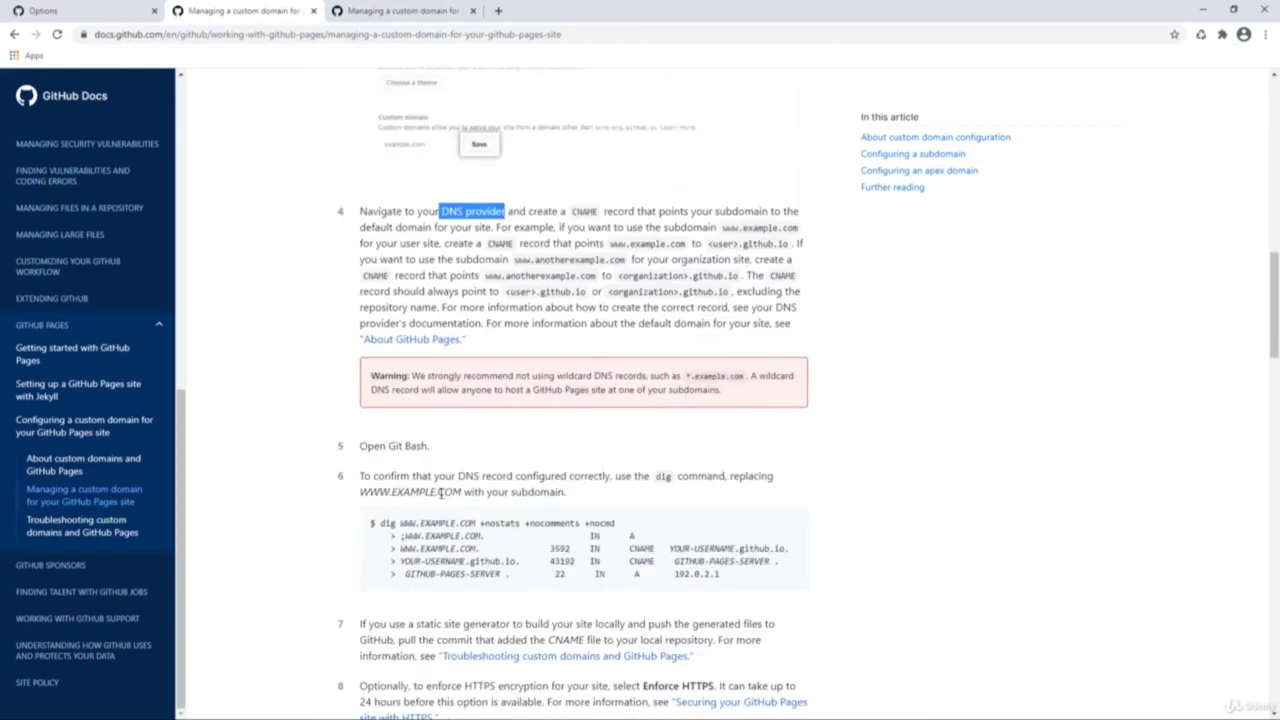
pyautogui.click(398, 12)
pyautogui.click(240, 18)
pyautogui.click(100, 14)
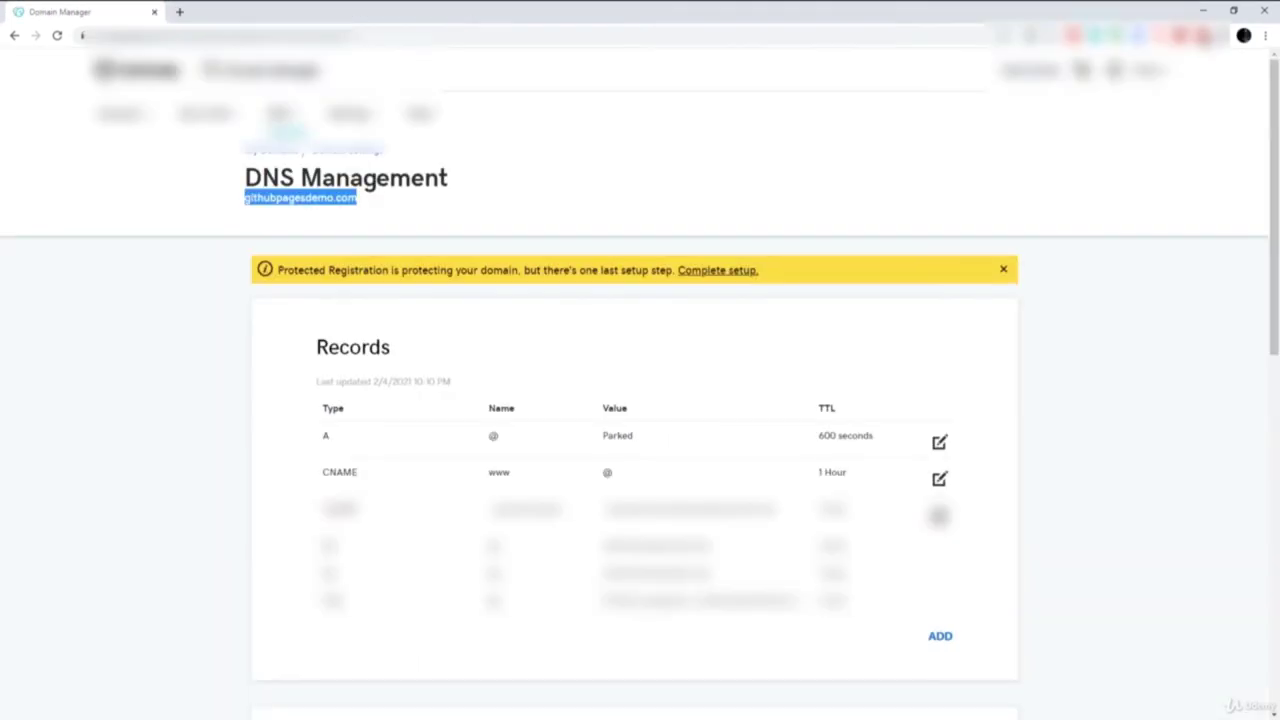
# In GoDaddy's DNS management for githubpagesdemo.com, try to add a CNAME record with host www pointing to boba-fet.github.io
pyautogui.scroll(-2, 949, 443)
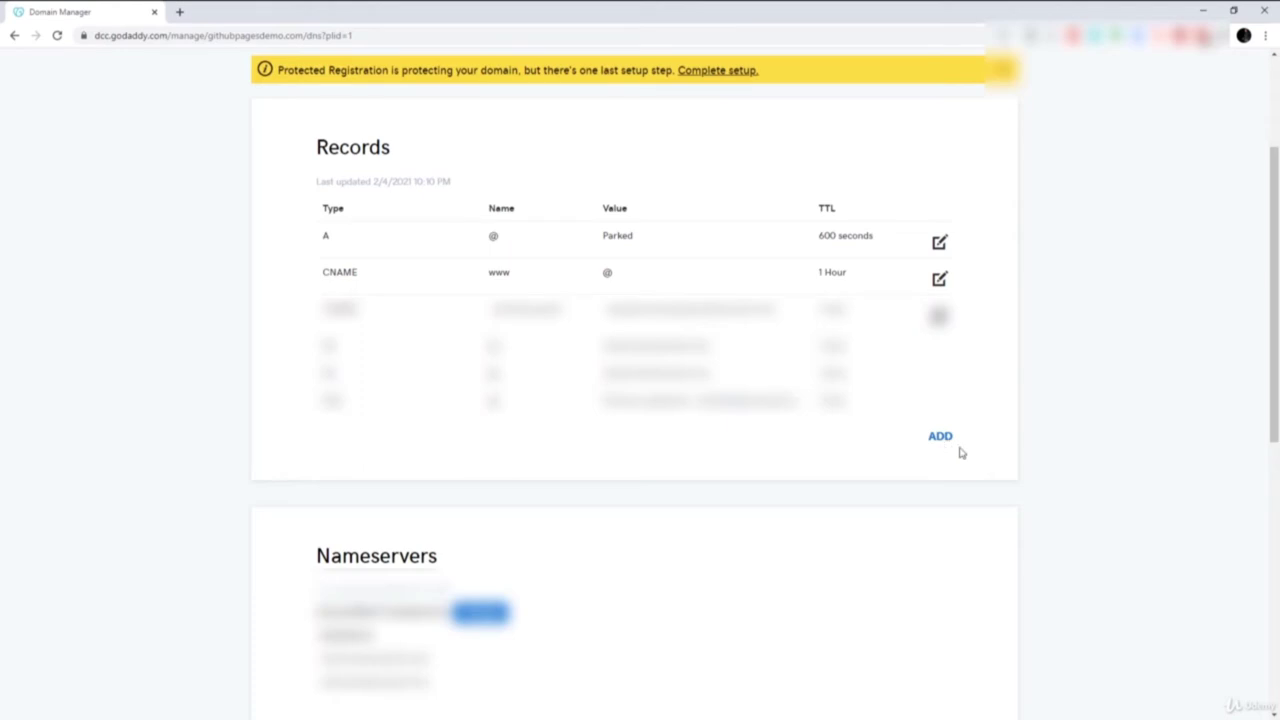
pyautogui.click(945, 440)
pyautogui.click(490, 472)
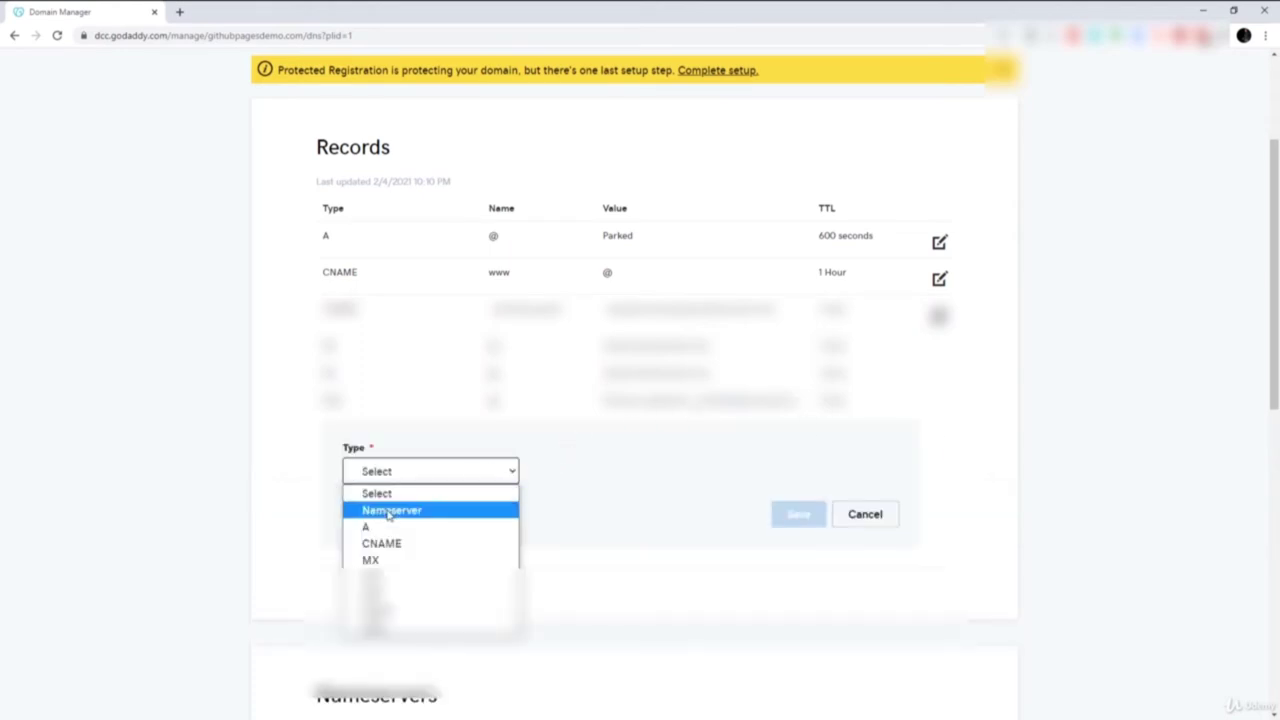
pyautogui.click(390, 542)
pyautogui.click(562, 480)
pyautogui.write('www')
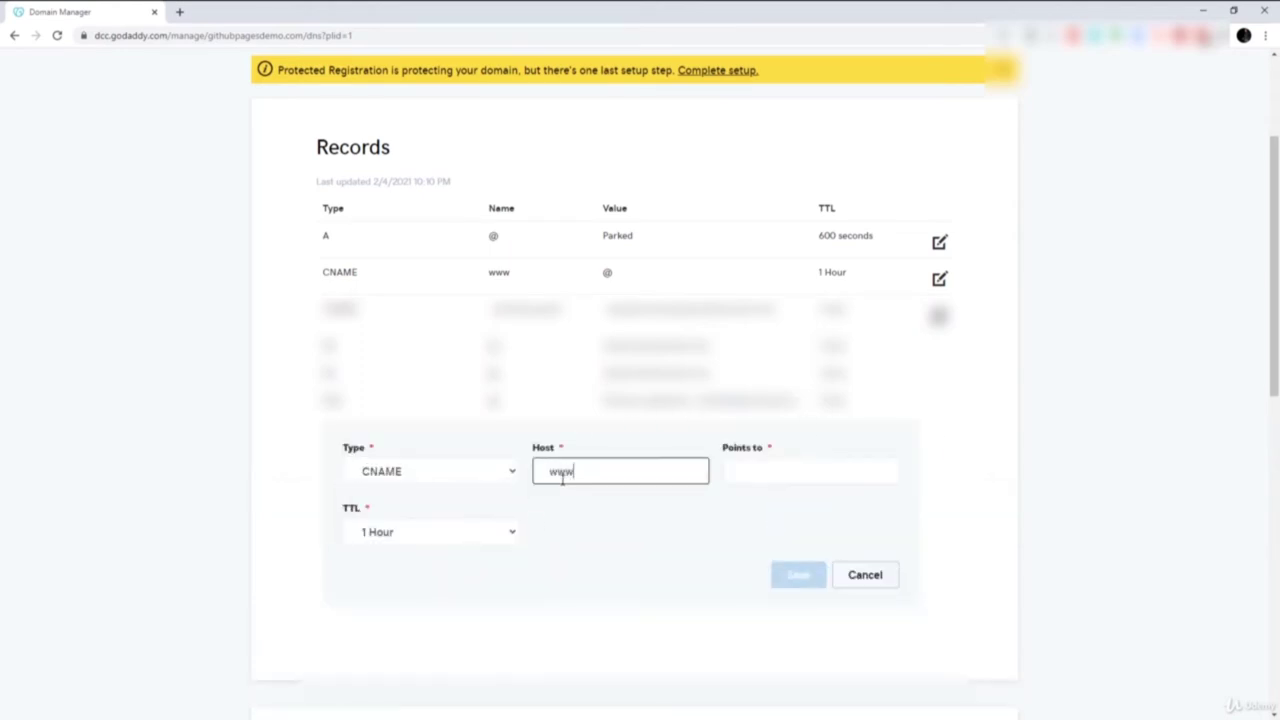
pyautogui.click(785, 465)
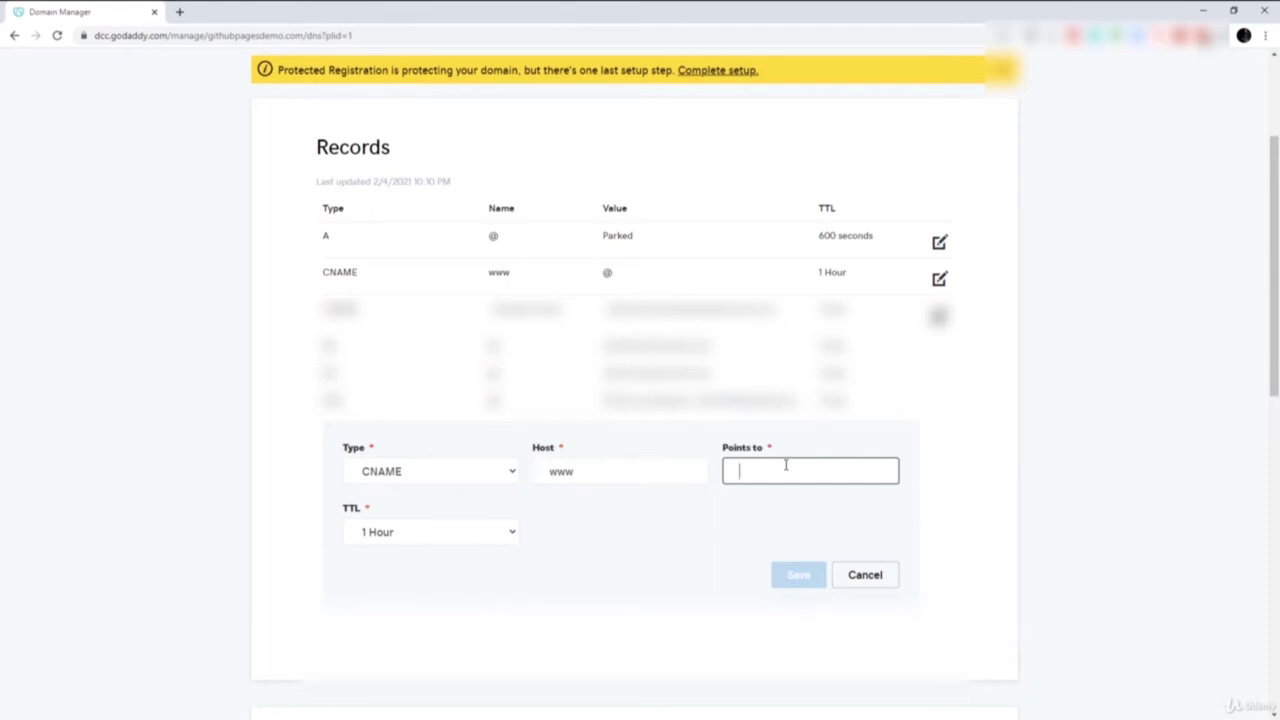
pyautogui.write('boba-fet.github.io')
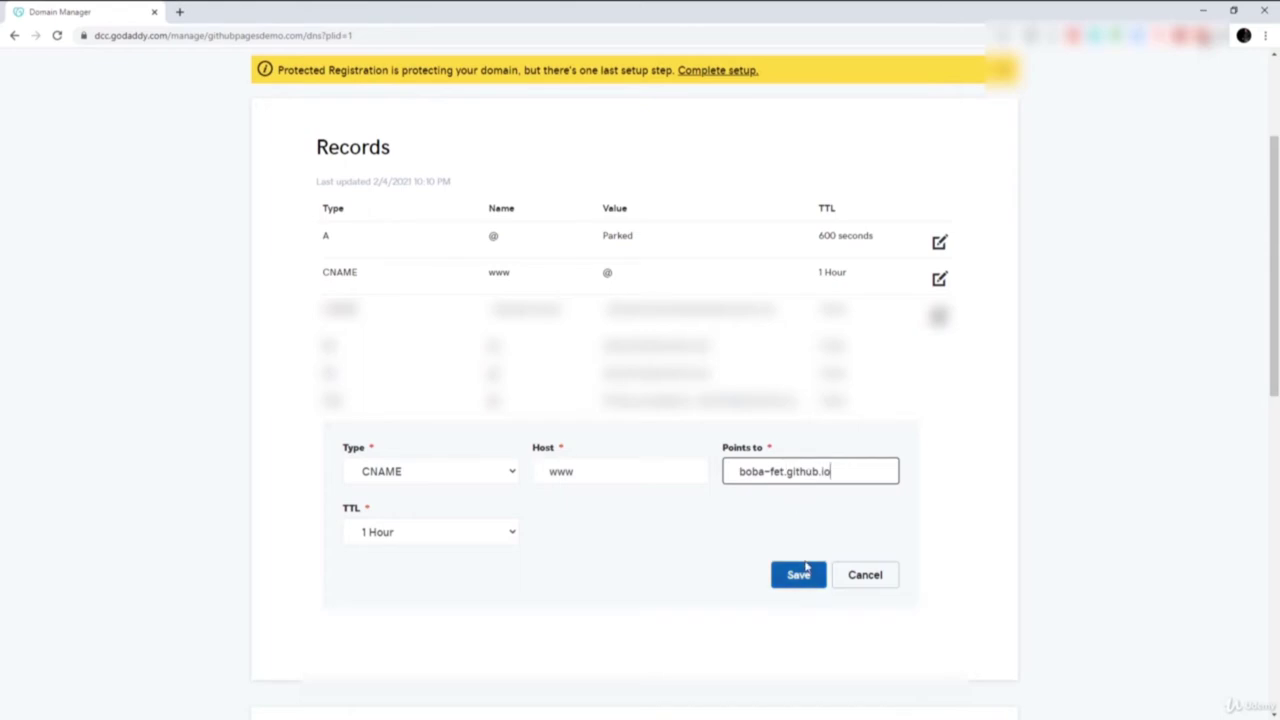
pyautogui.click(806, 571)
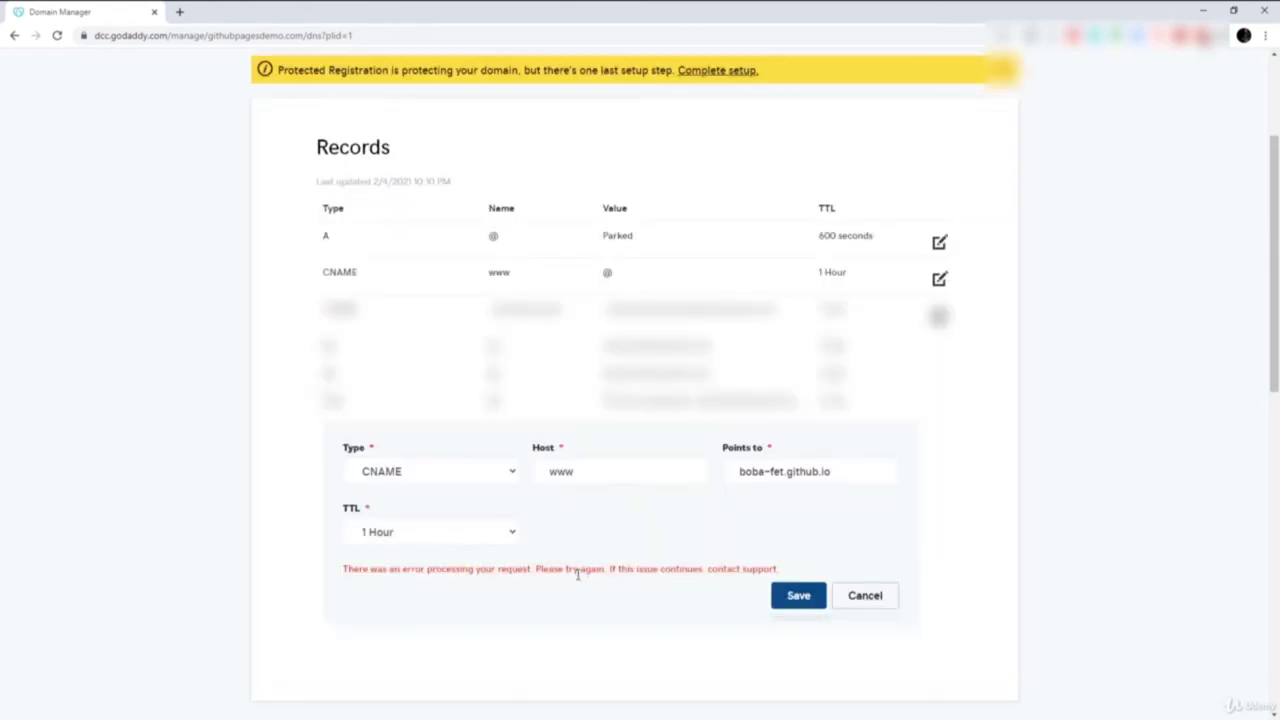
pyautogui.scroll(1, 330, 515)
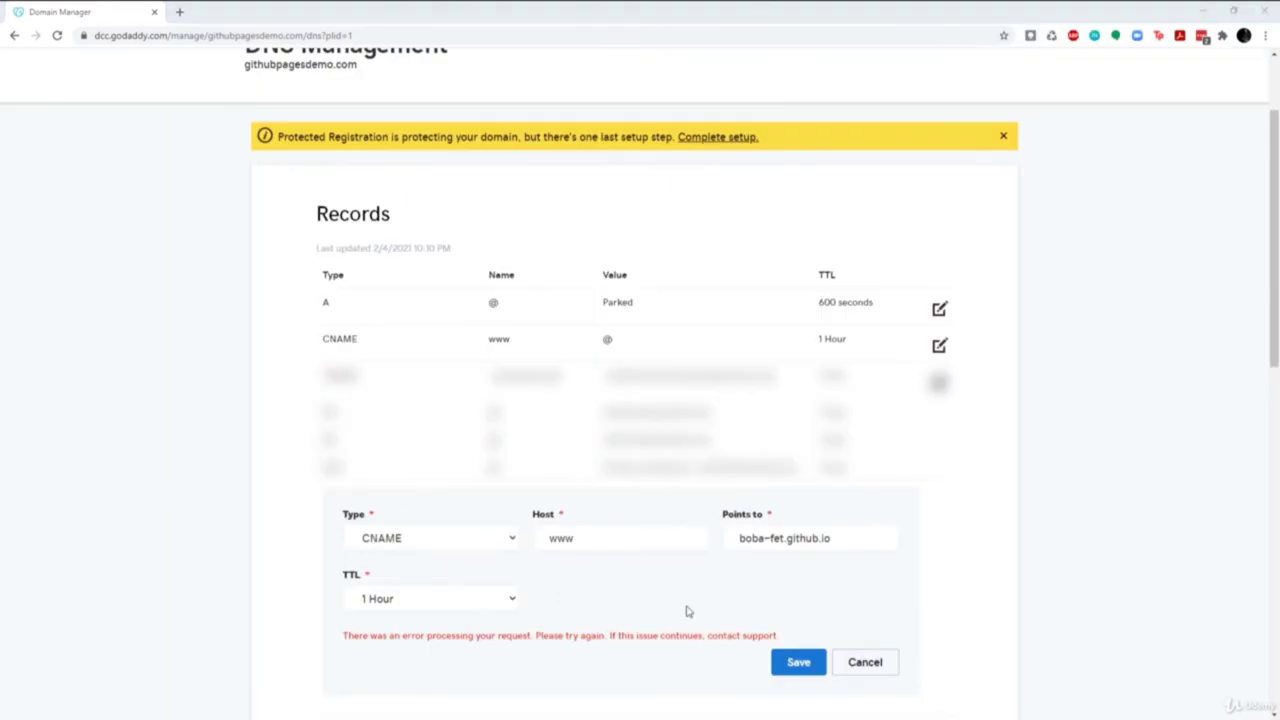
pyautogui.click(862, 663)
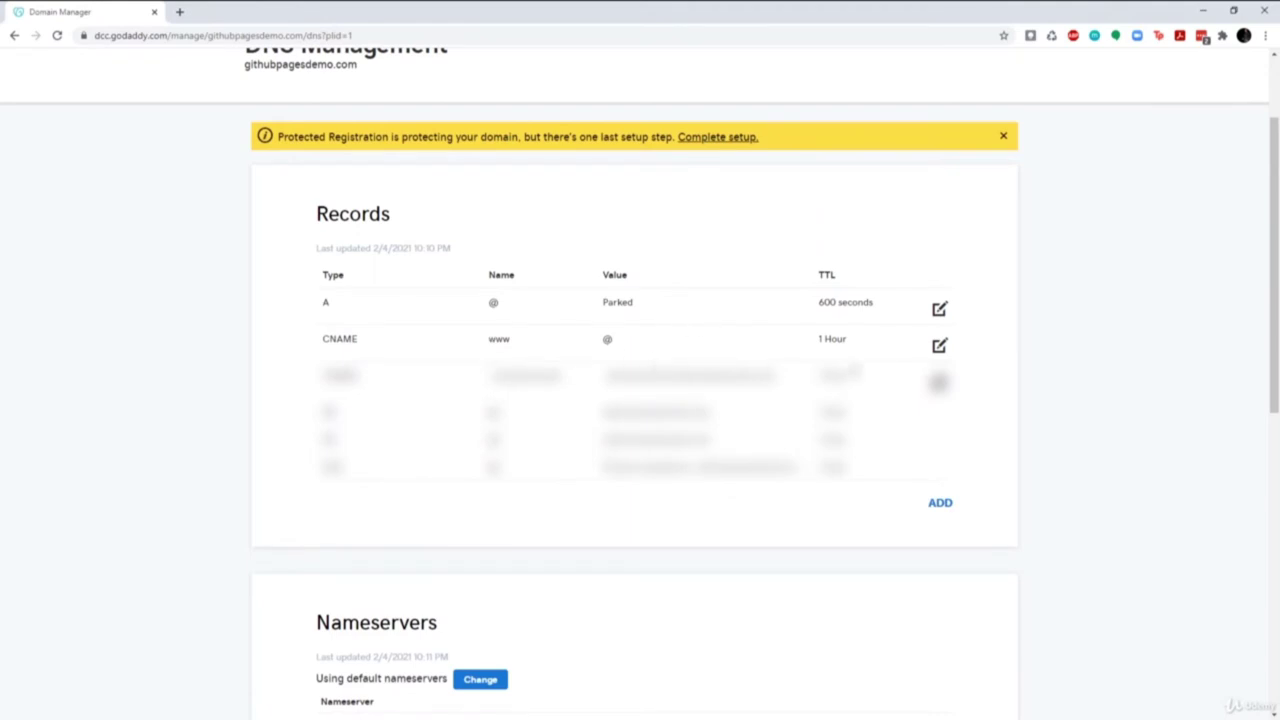
# Edit the existing www CNAME record to point to boba-fet.github.io and save it
pyautogui.click(939, 346)
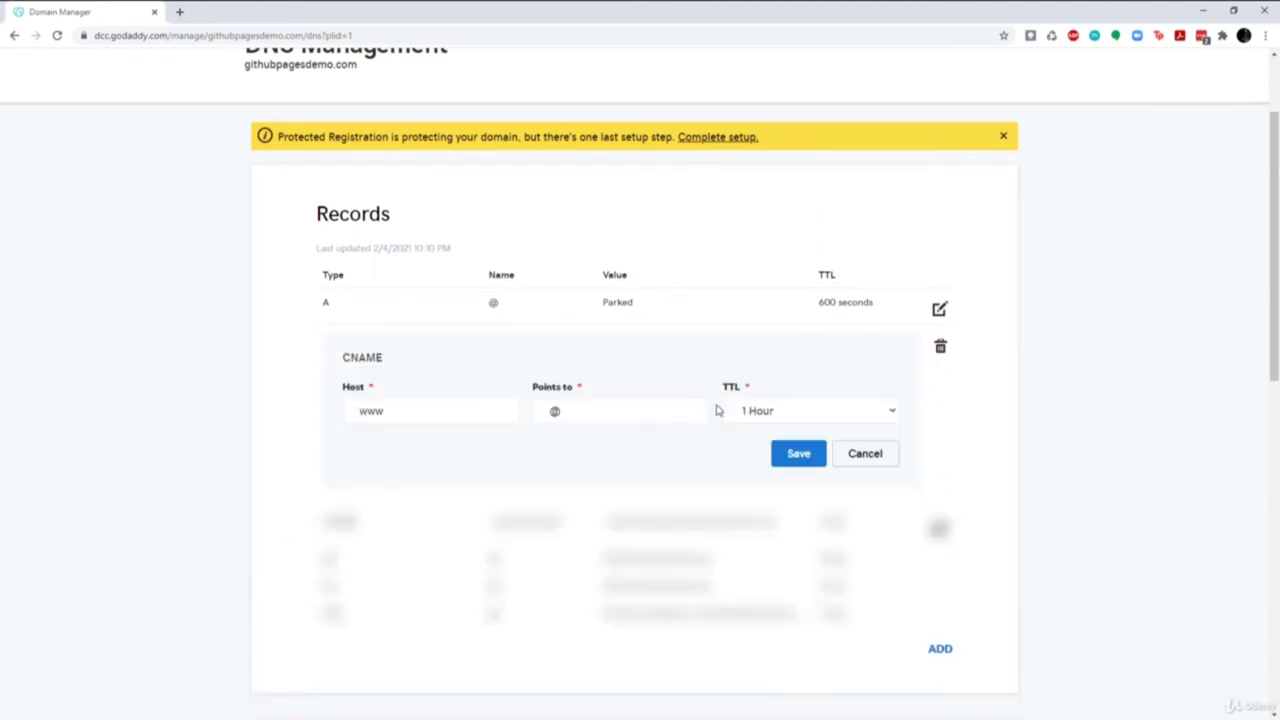
pyautogui.doubleClick(554, 410)
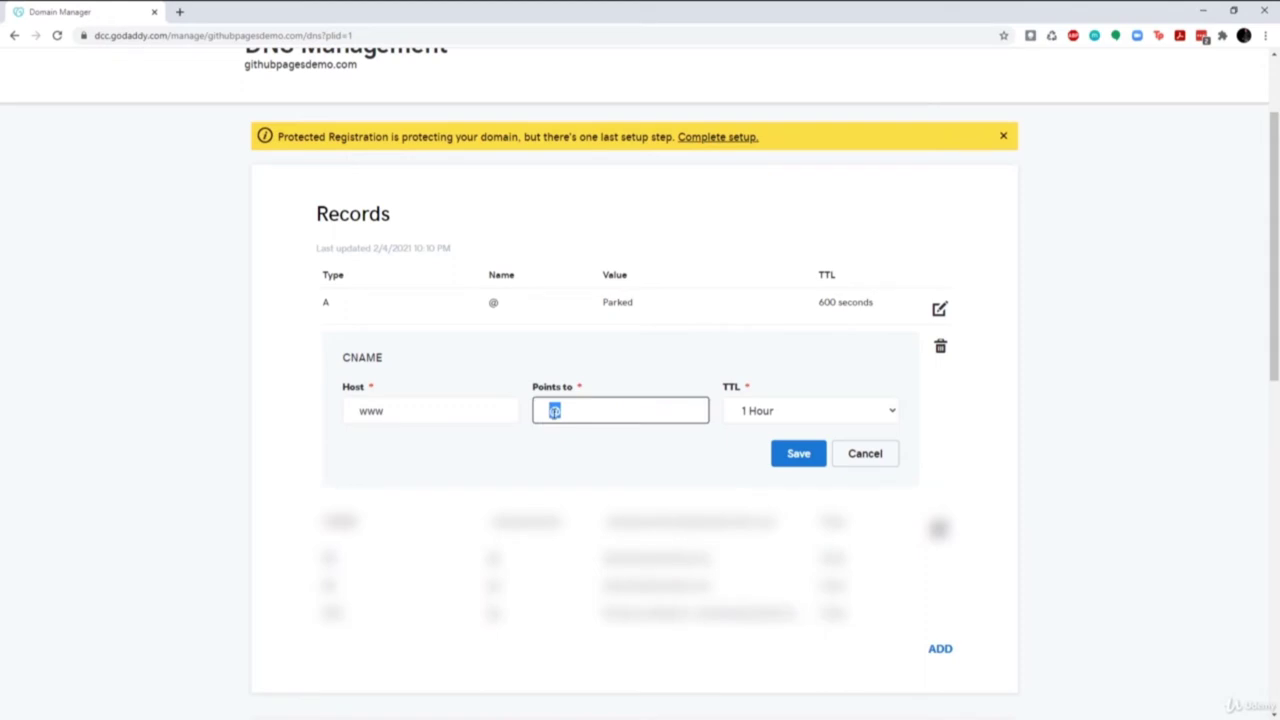
pyautogui.write('boba-fet.github.io')
pyautogui.click(799, 453)
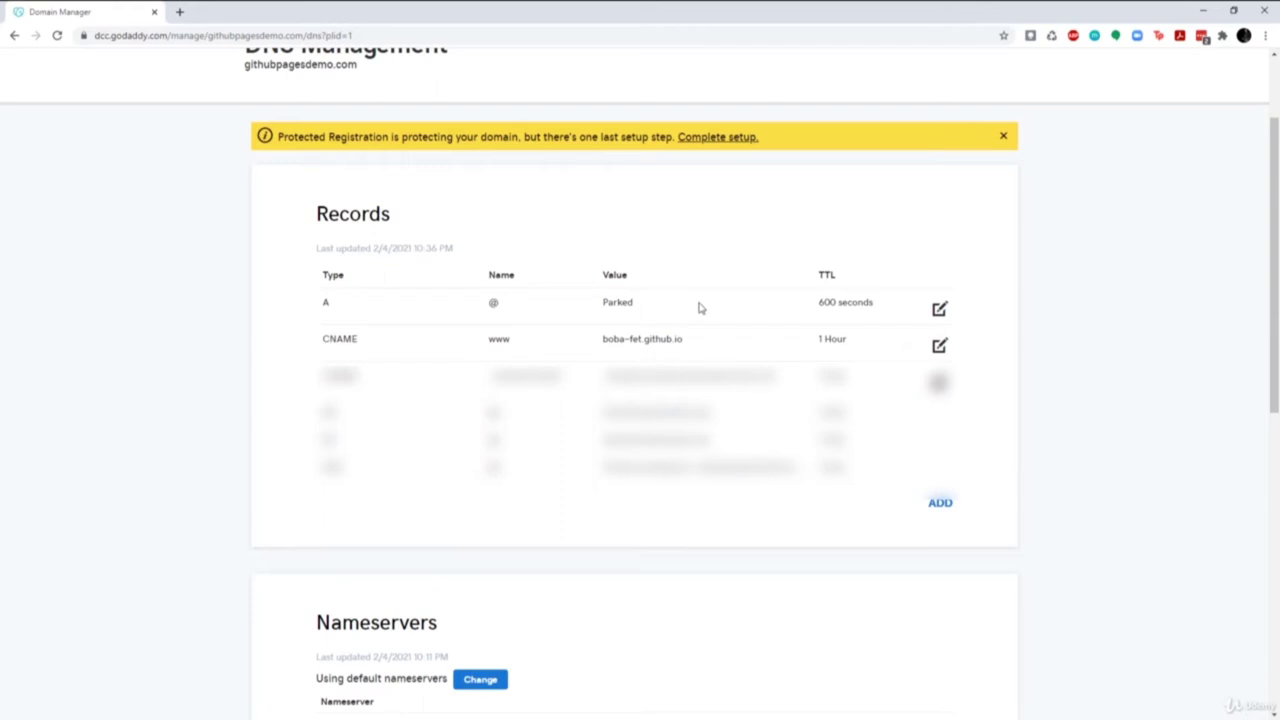
# Edit the existing A record for host @ to point to 185.199.108.153 and save it
pyautogui.click(937, 311)
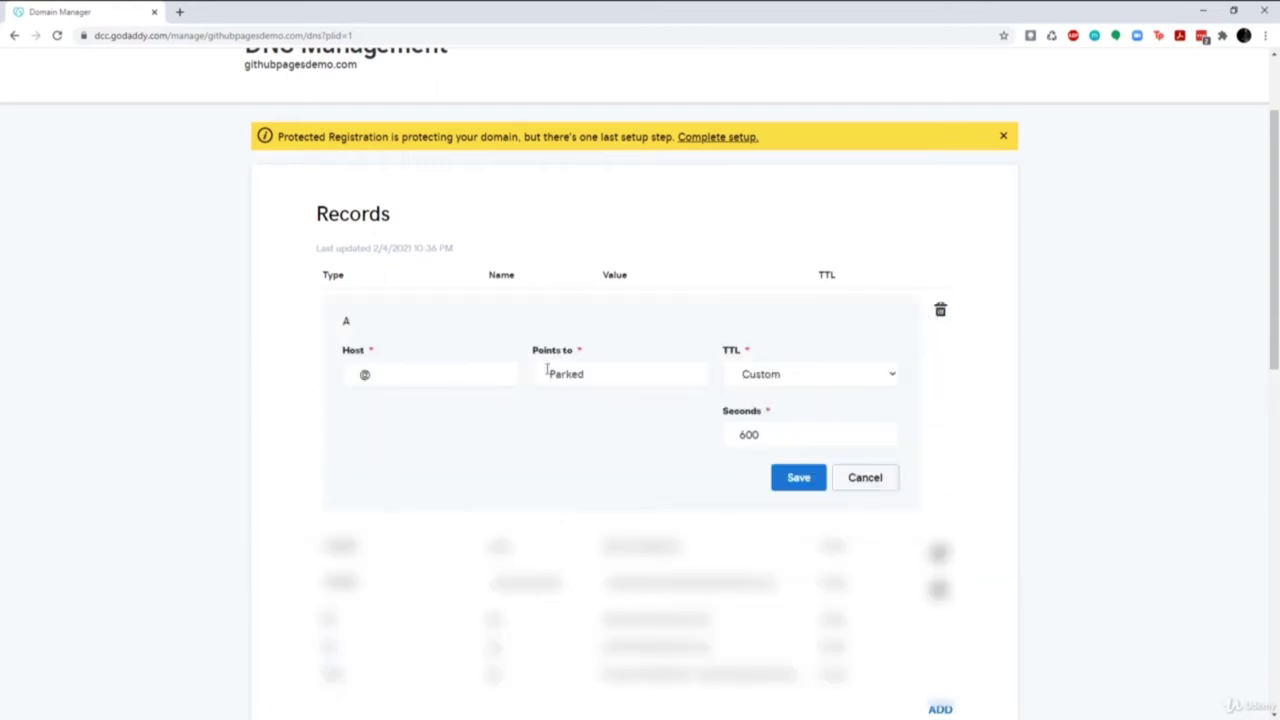
pyautogui.click(446, 370)
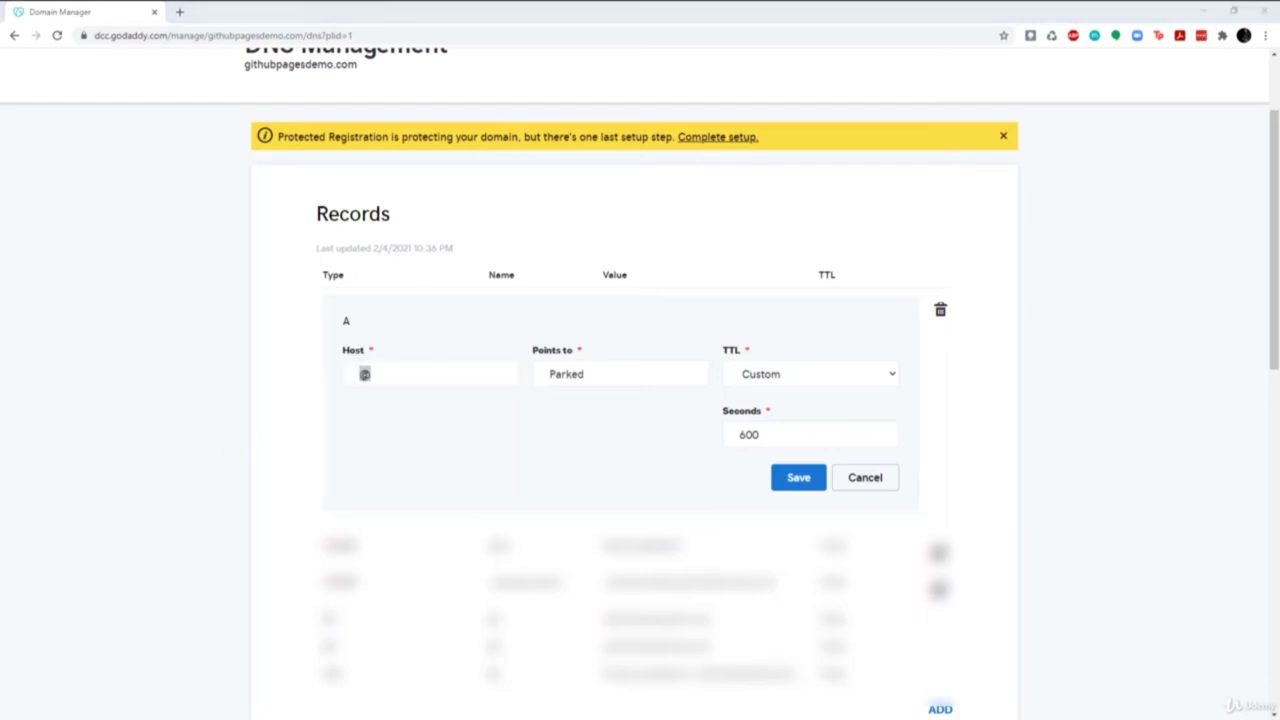
pyautogui.click(563, 370)
pyautogui.doubleClick(563, 370)
pyautogui.write('185.199.108.153')
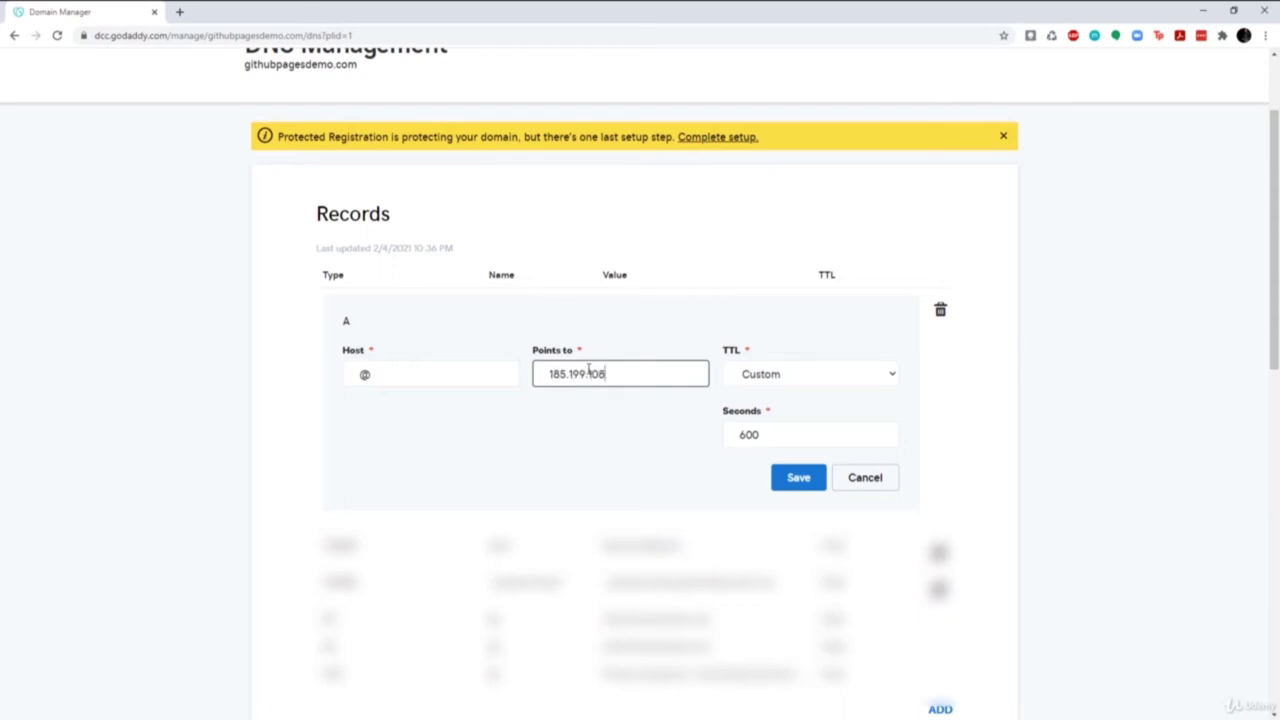
pyautogui.click(798, 477)
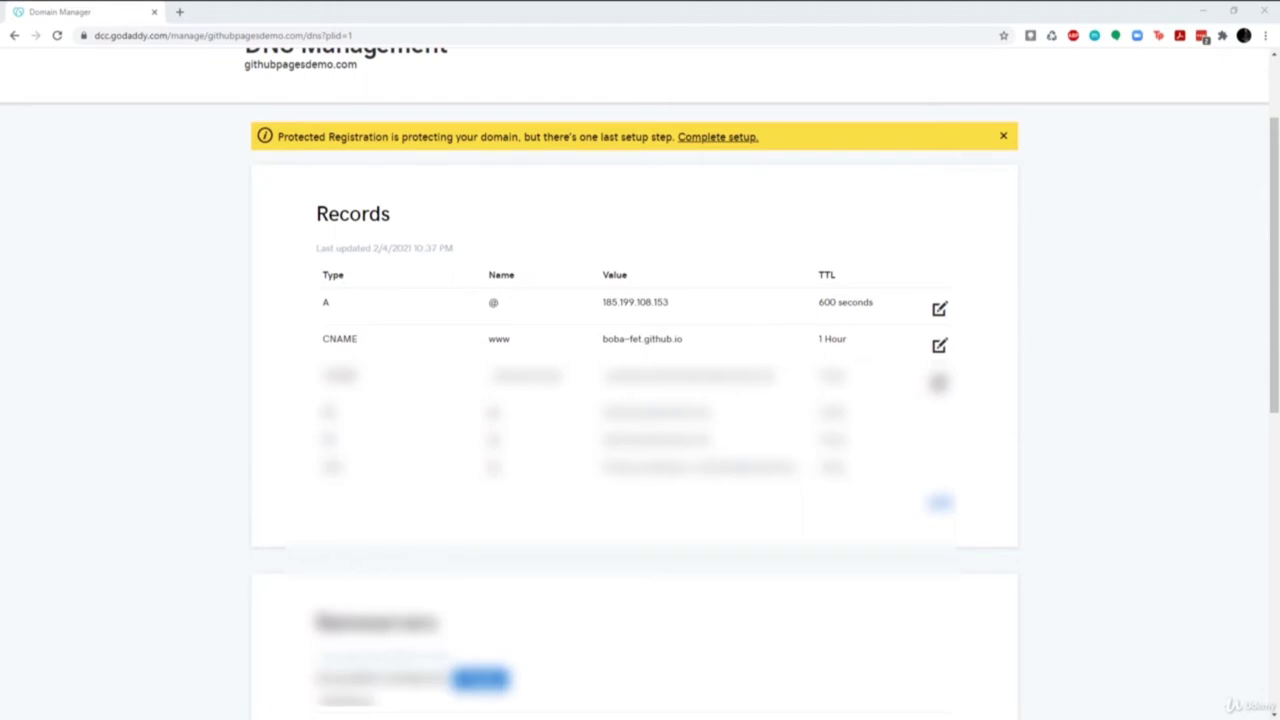
# Add an A record with host @ pointing to 185.199.110.153, keeping the 1 Hour TTL, and save it
pyautogui.click(936, 505)
pyautogui.click(451, 532)
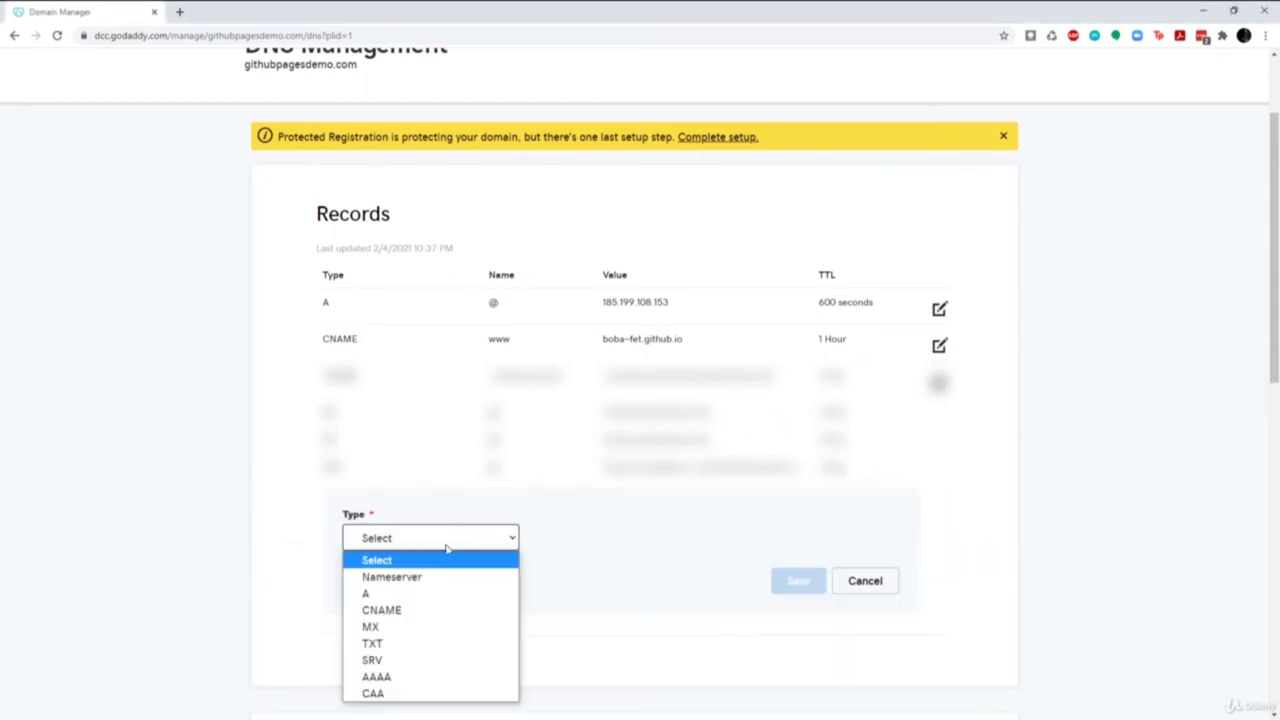
pyautogui.click(415, 590)
pyautogui.click(563, 538)
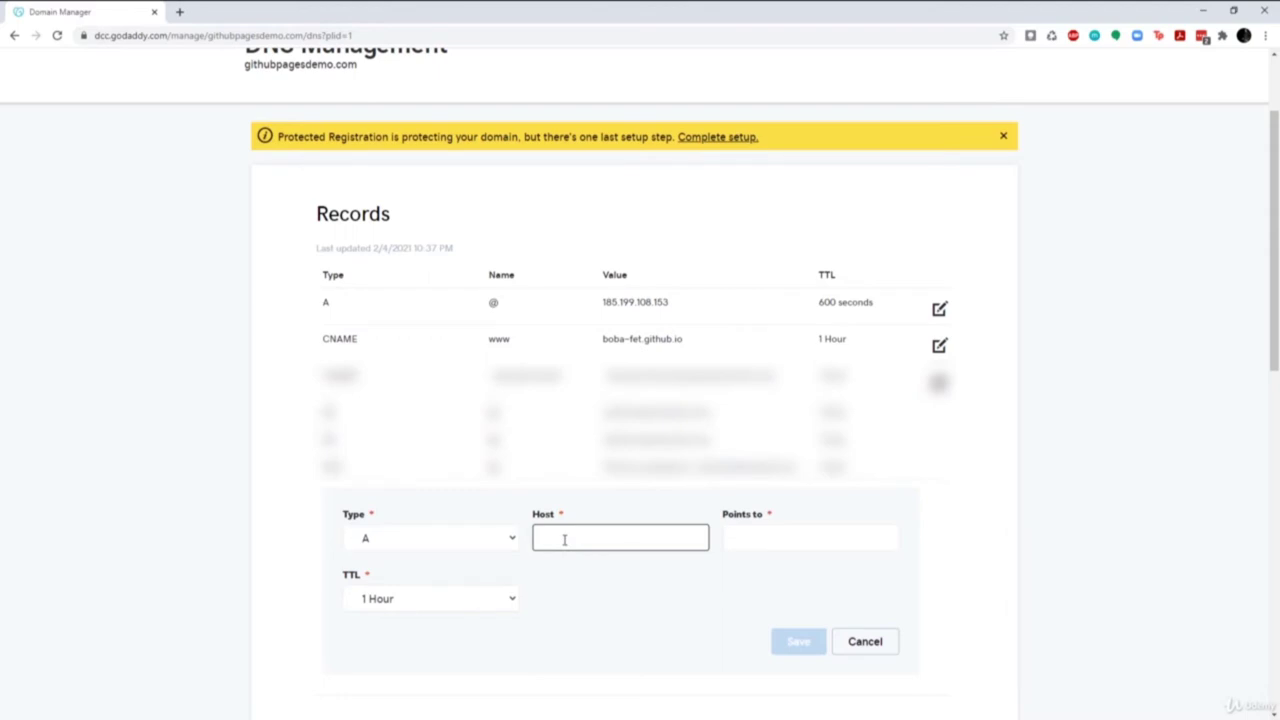
pyautogui.write('185.199.110.153')
pyautogui.click(752, 535)
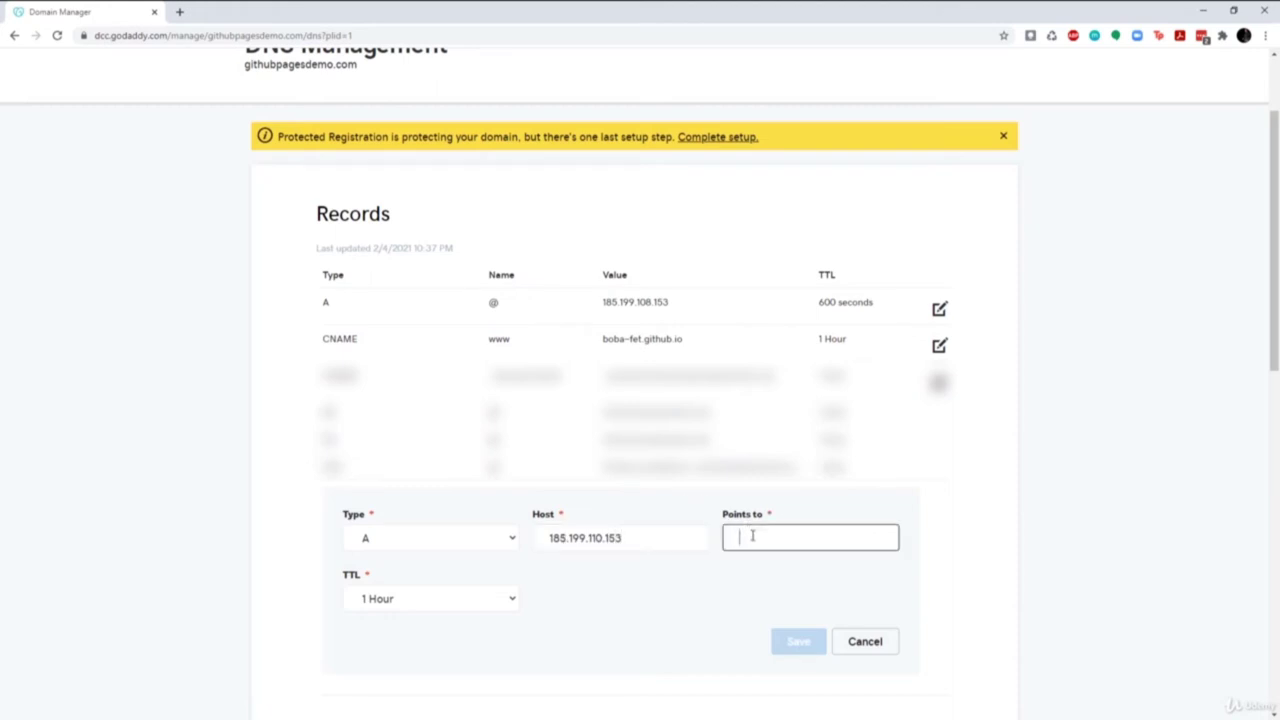
pyautogui.click(623, 537)
pyautogui.moveTo(623, 537); pyautogui.dragTo(532, 537)
pyautogui.hotkey('ctrl', 'c')
pyautogui.press('BackSpace')
pyautogui.click(752, 535)
pyautogui.hotkey('ctrl', 'v')
pyautogui.click(642, 538)
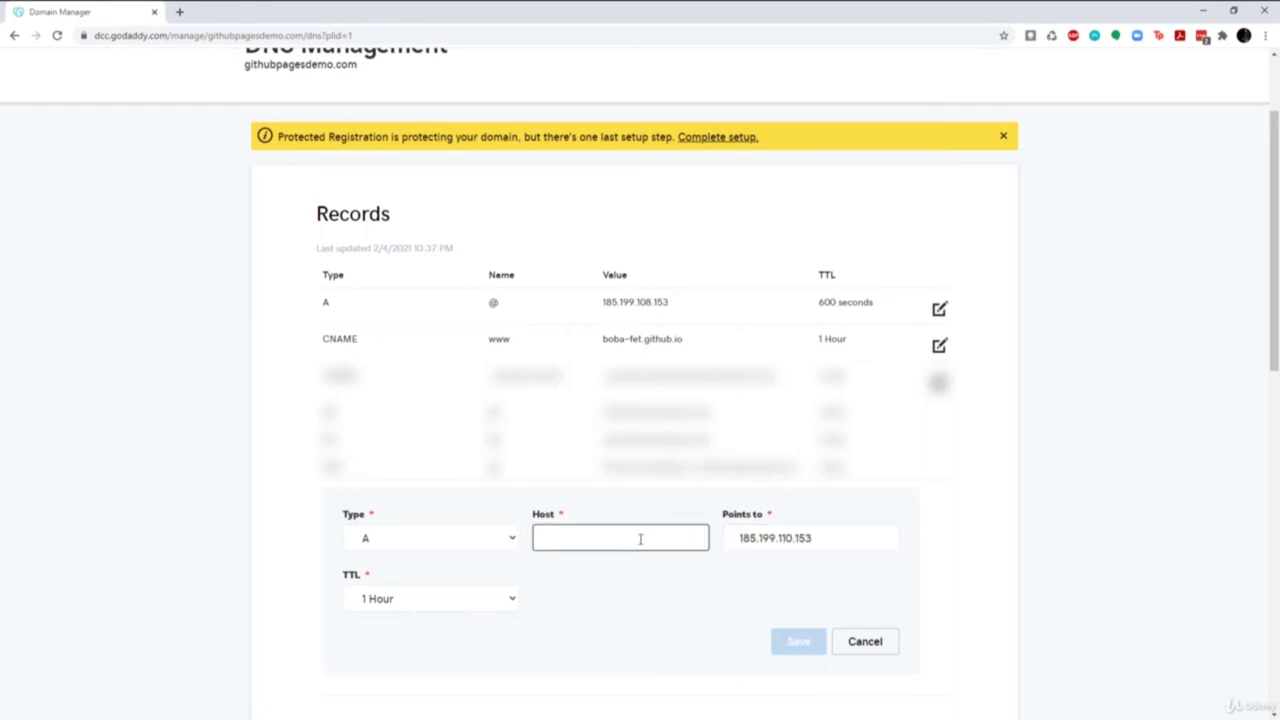
pyautogui.write('@')
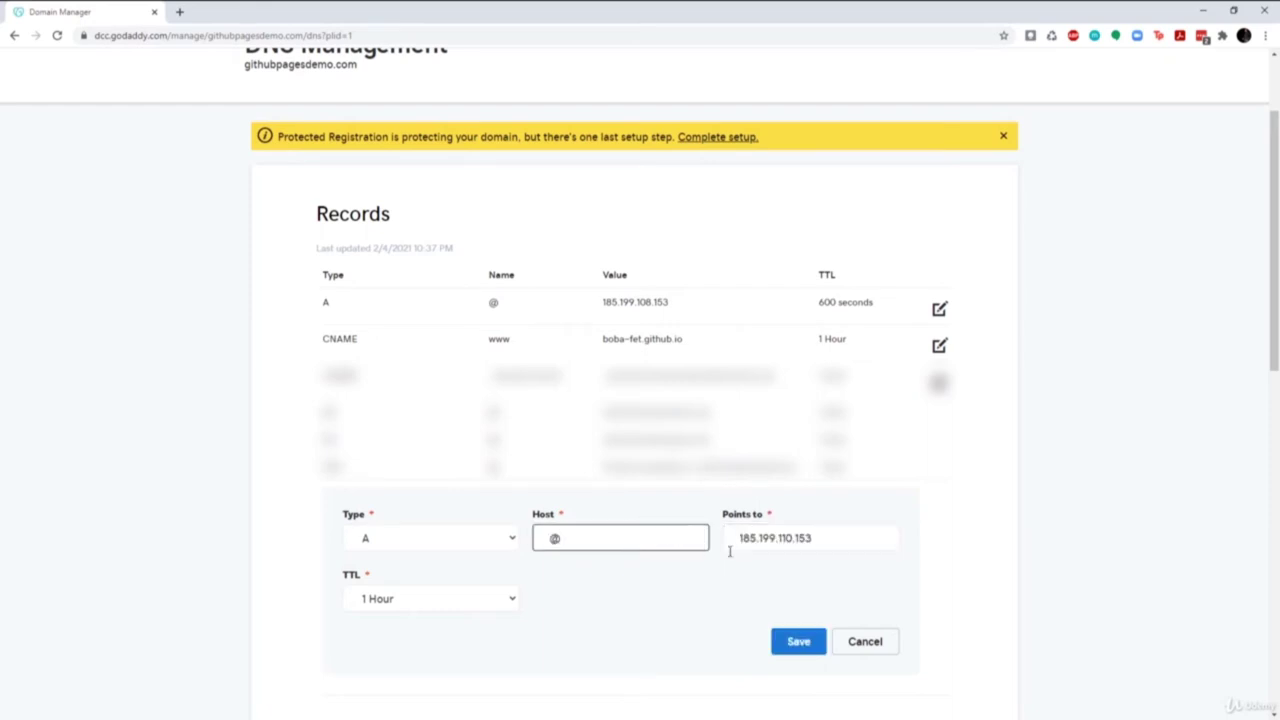
pyautogui.click(798, 641)
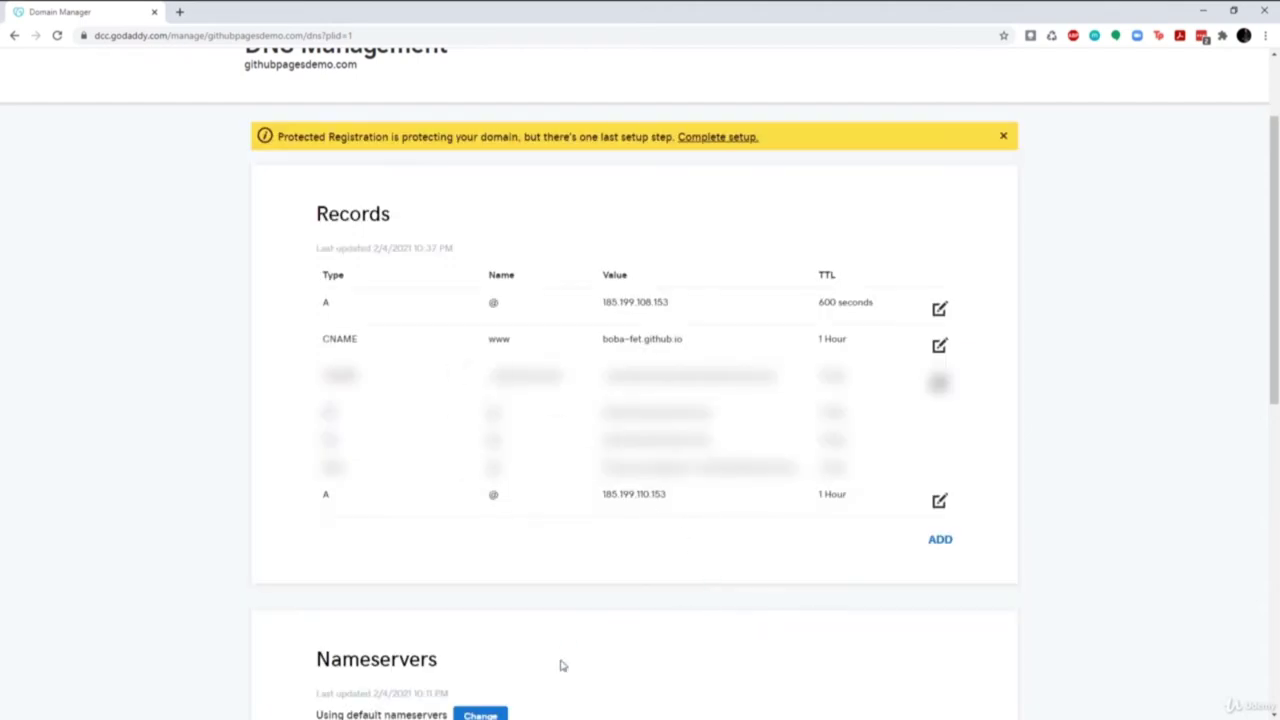
# Add another A record with host @ pointing to 185.199.111.153 and save it
pyautogui.scroll(-1, 899, 487)
pyautogui.click(940, 476)
pyautogui.click(508, 512)
pyautogui.click(383, 568)
pyautogui.click(580, 512)
pyautogui.write('@')
pyautogui.click(764, 500)
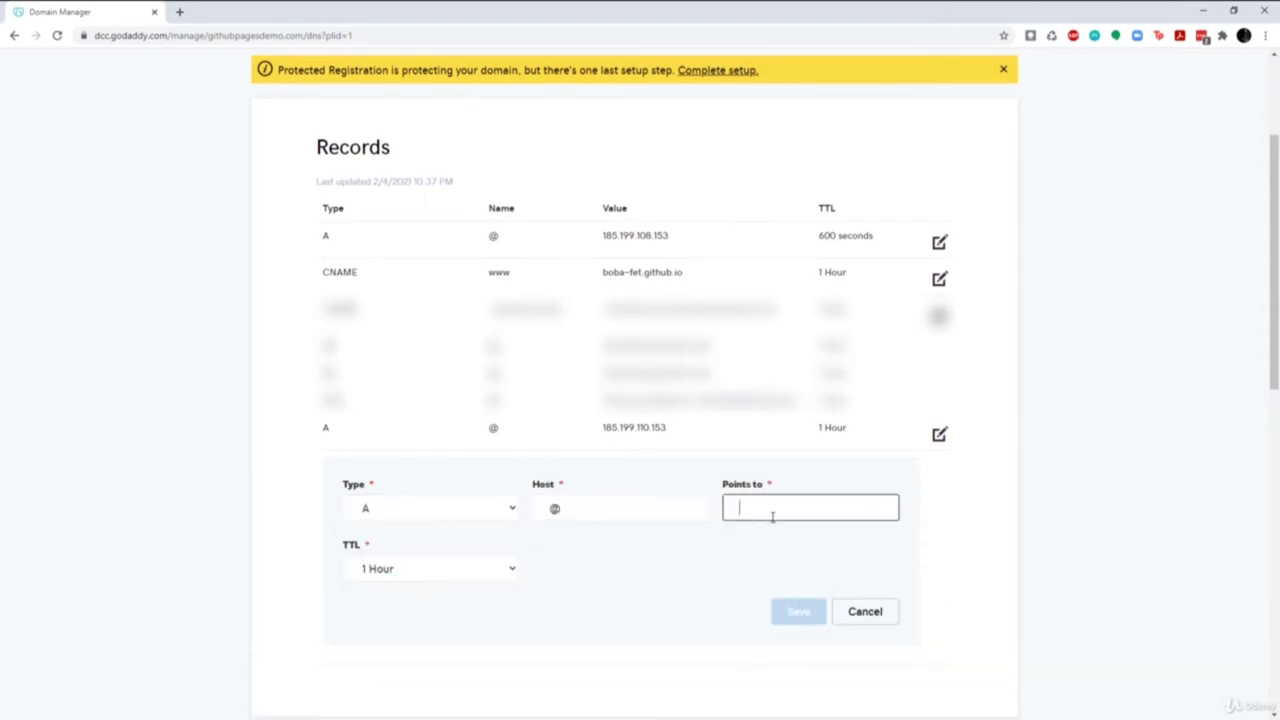
pyautogui.write('185.199.111.153')
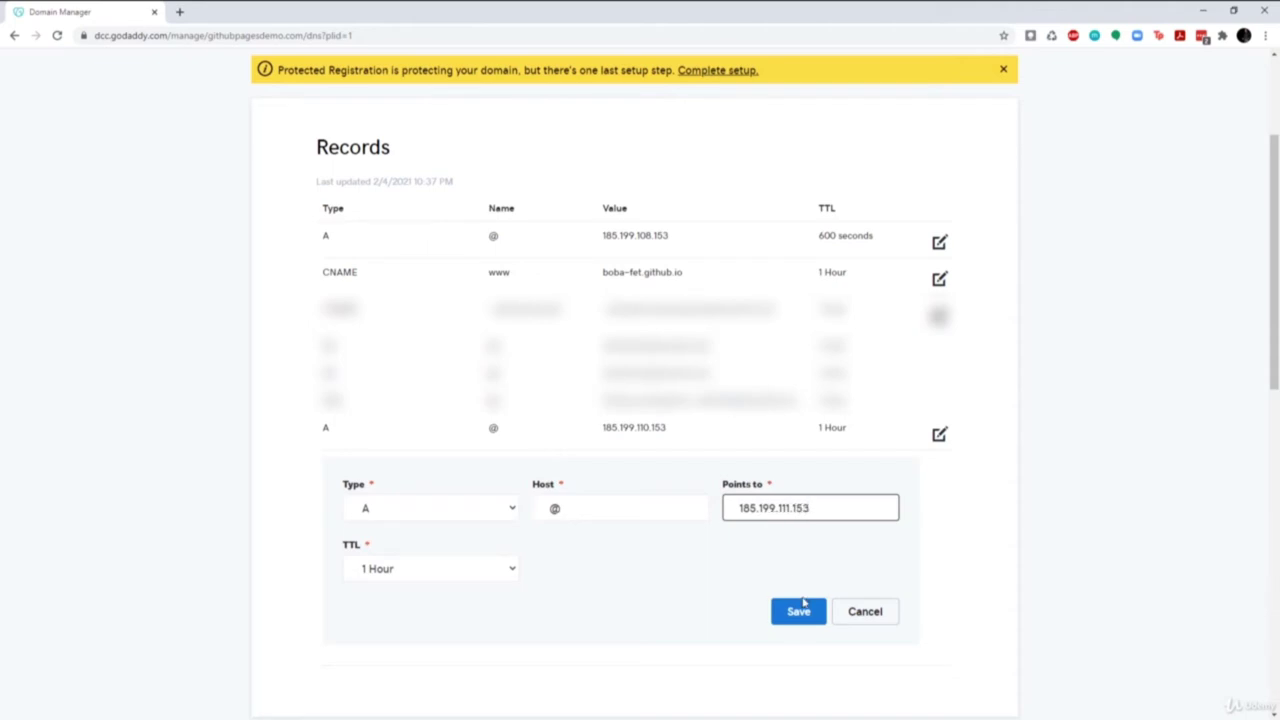
pyautogui.click(804, 606)
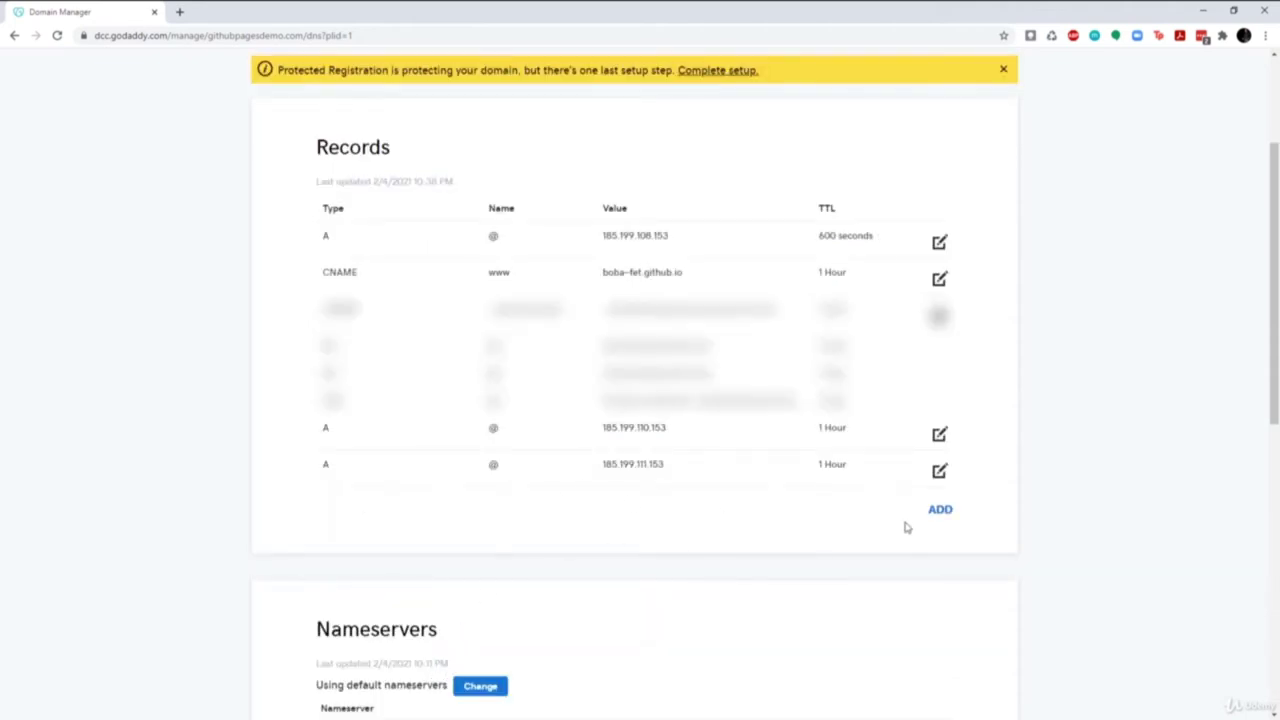
# Add a further A record with host @ pointing to 195.199.109.153 and save it
pyautogui.click(940, 509)
pyautogui.click(500, 549)
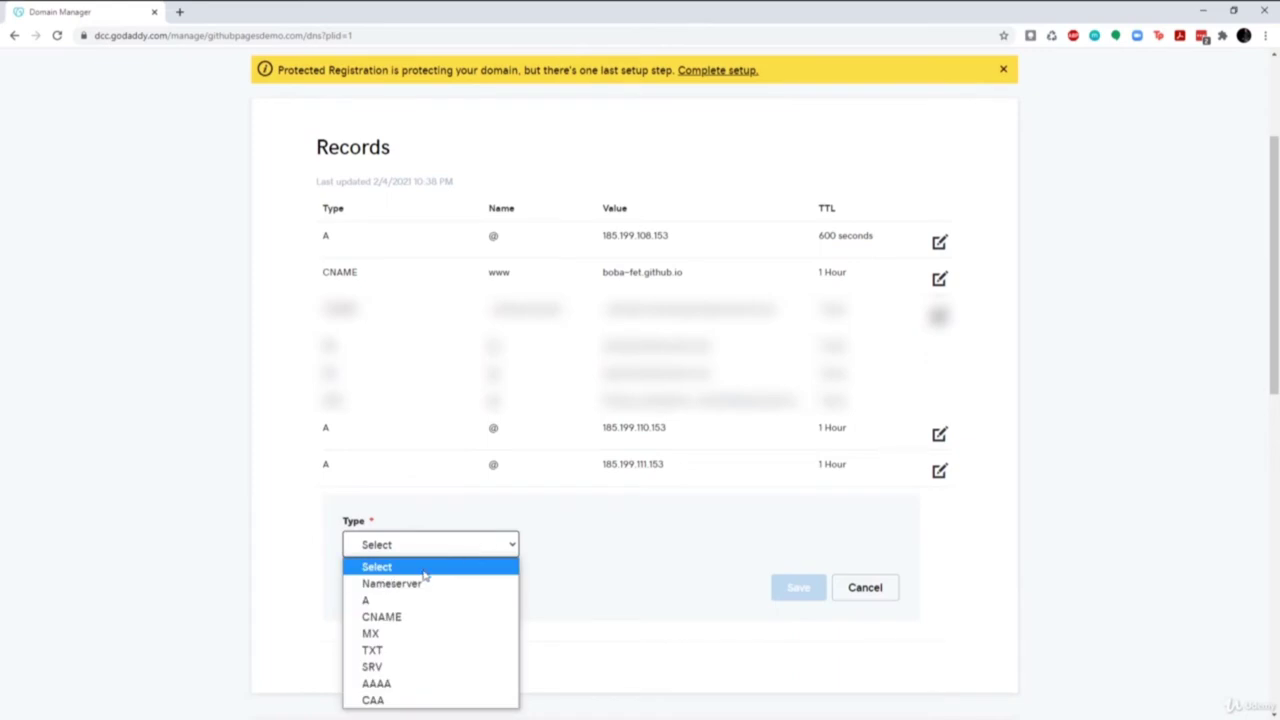
pyautogui.click(408, 600)
pyautogui.click(575, 543)
pyautogui.click(765, 543)
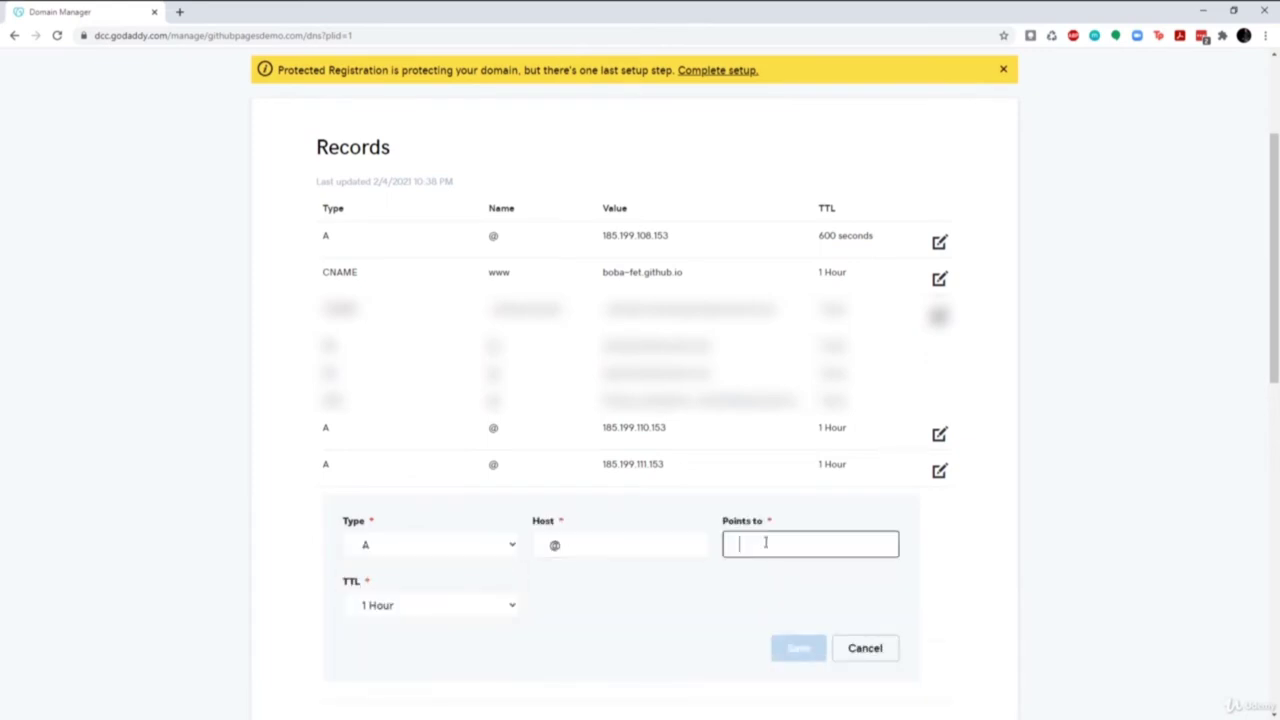
pyautogui.write('1')
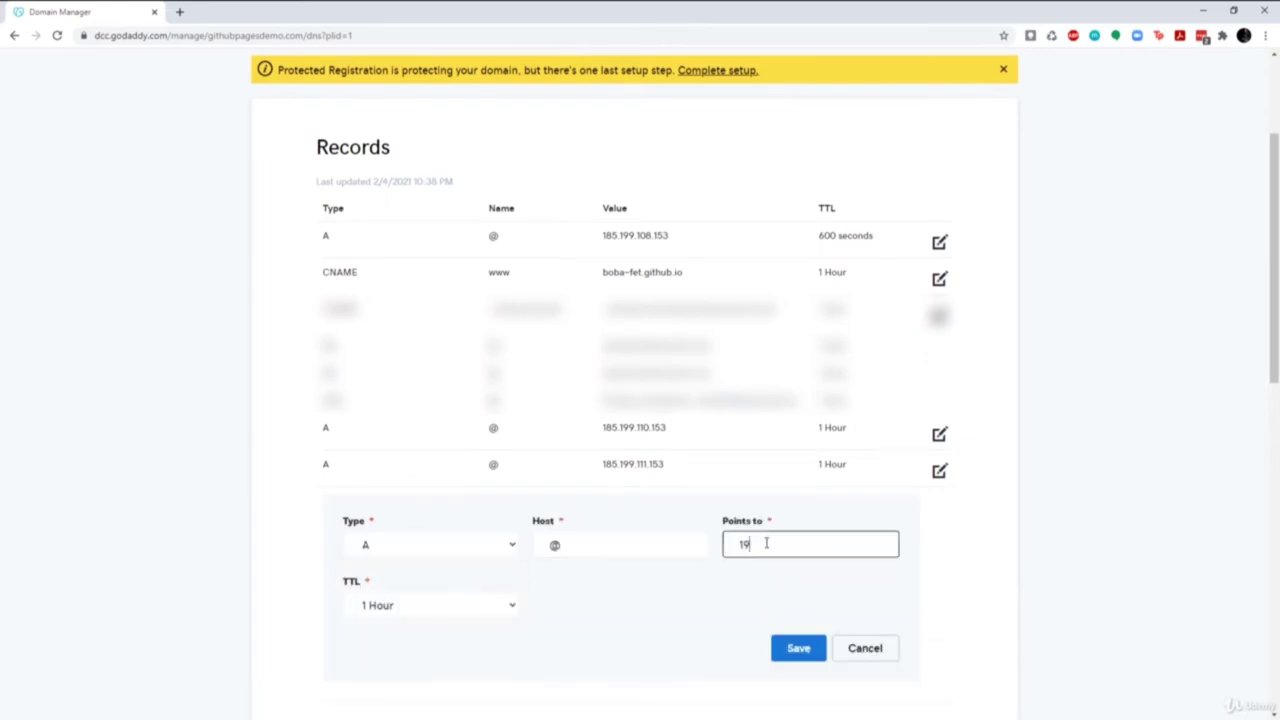
pyautogui.write('95.199.109.153')
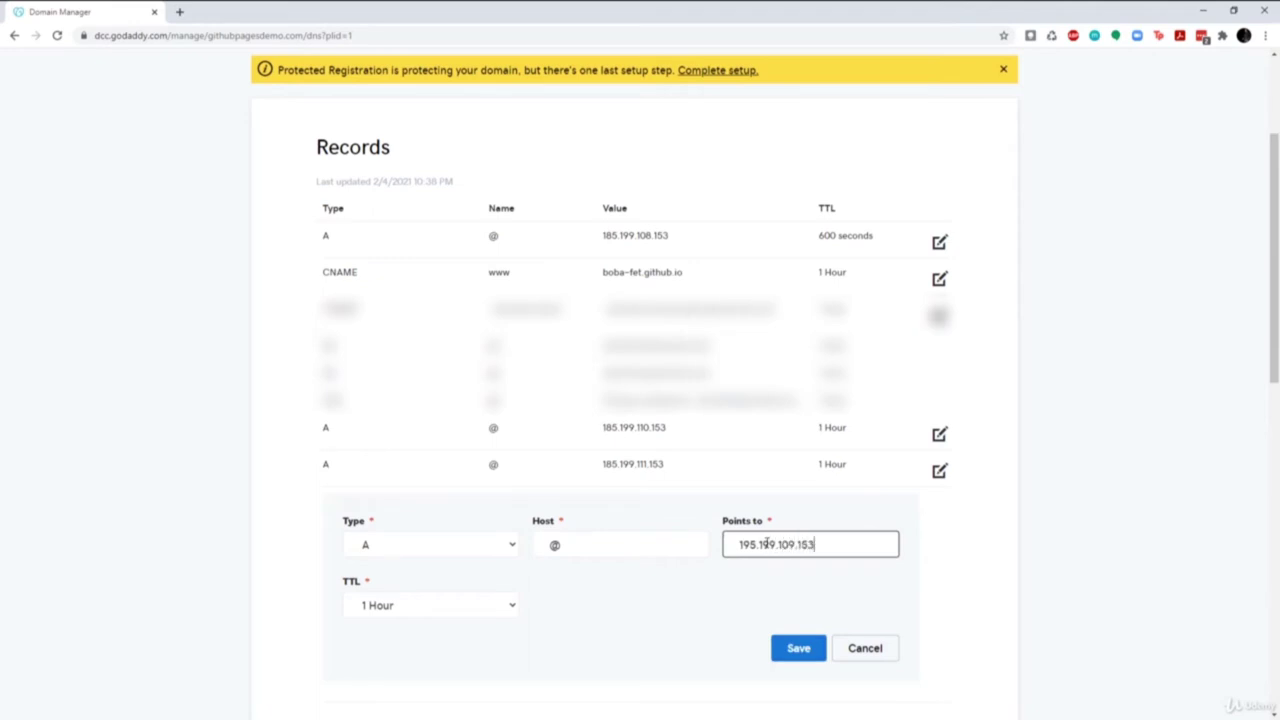
pyautogui.click(776, 650)
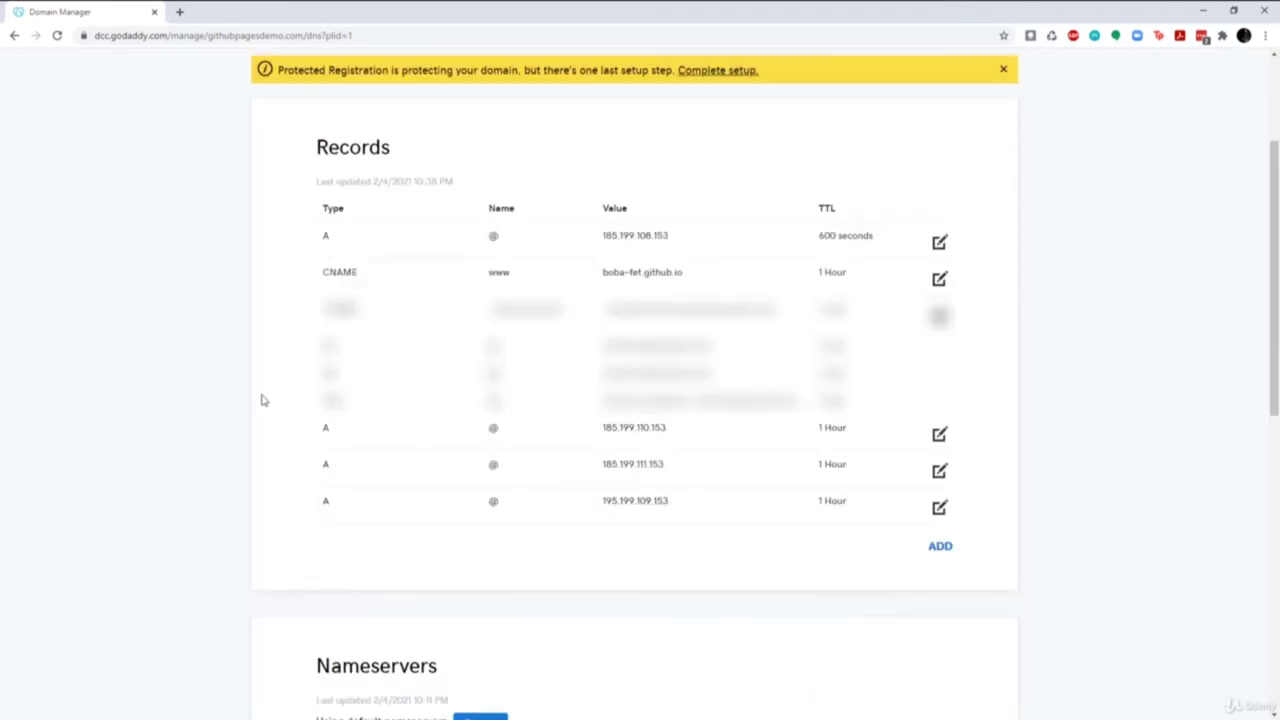